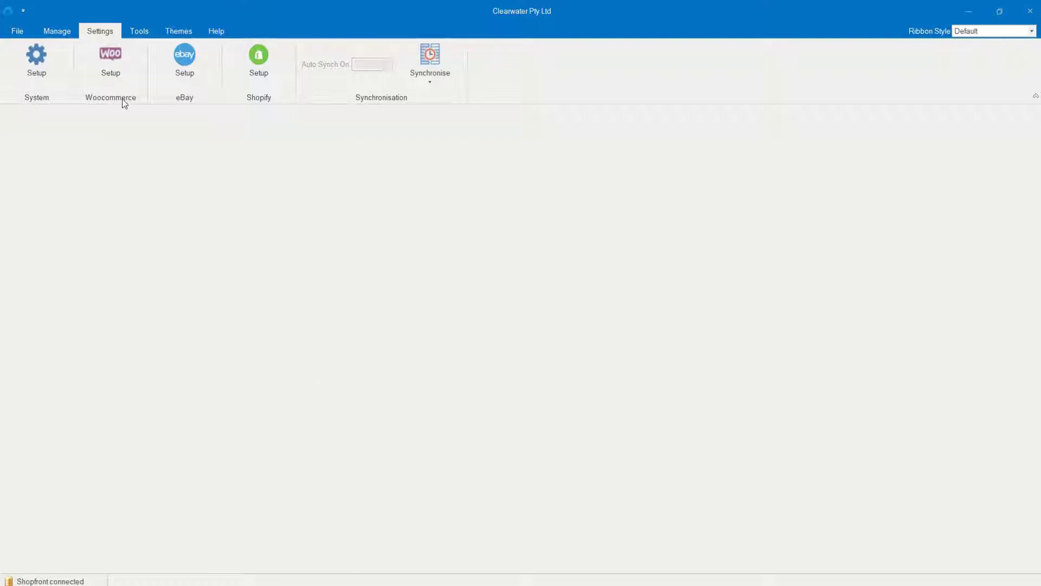
Step: Go to Manage > Categories and run Get Latest Shopfront Categories
left_click(58, 34)
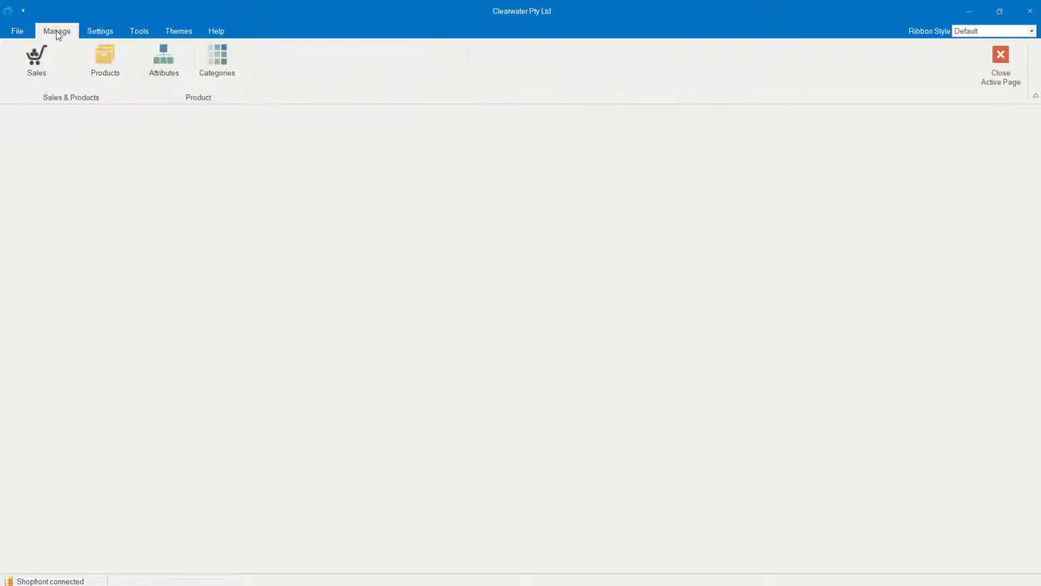
left_click(213, 68)
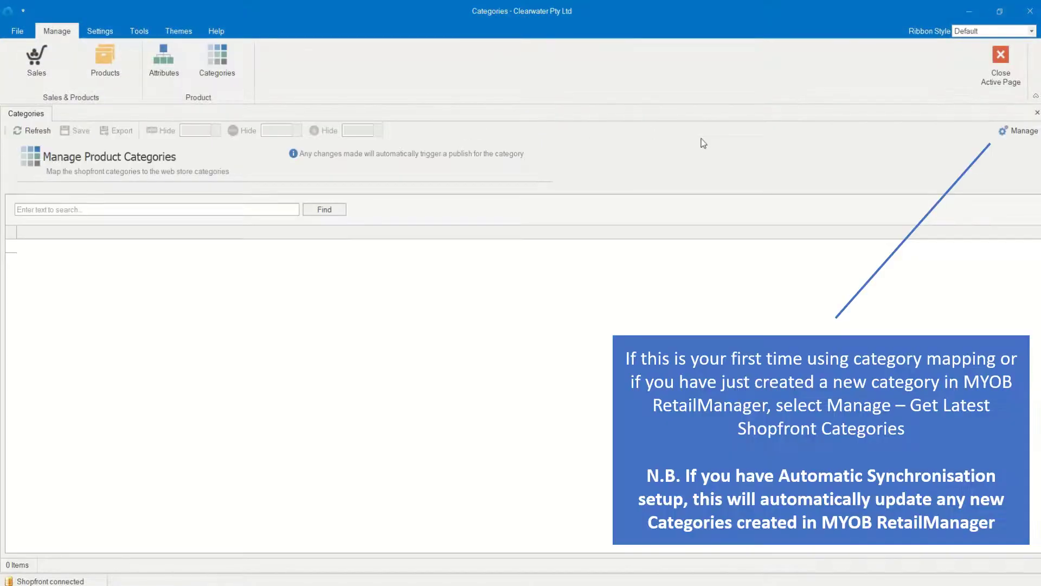
left_click(1005, 130)
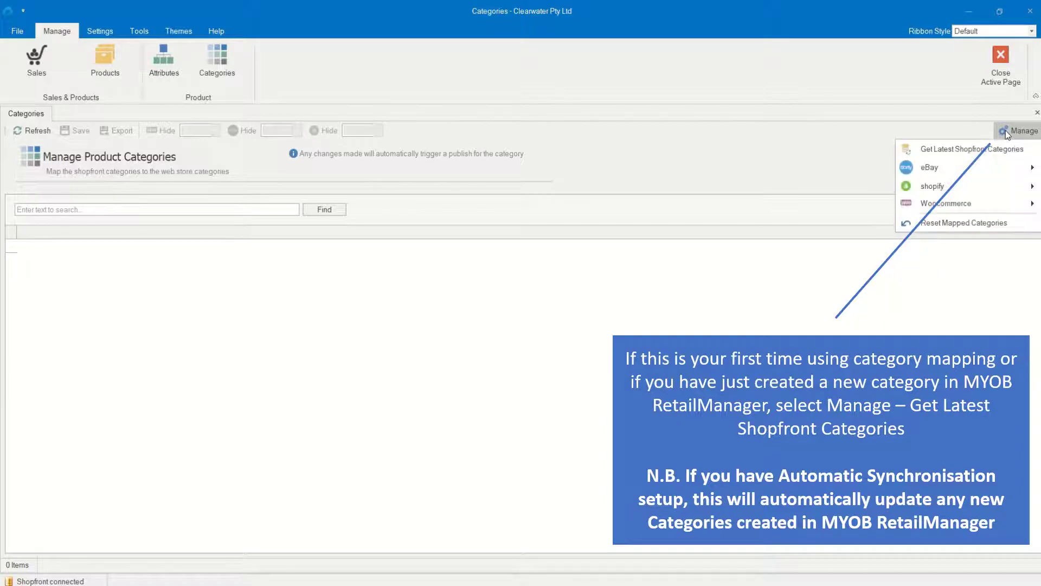
left_click(989, 147)
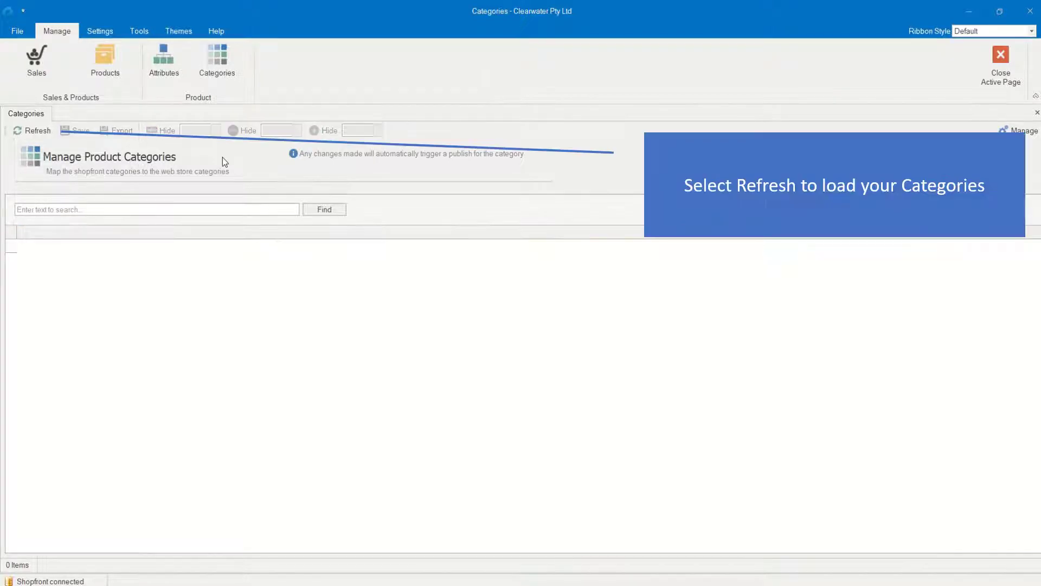
Step: Refresh to load the 30 categories, then hide the Shopify and eBay columns
left_click(34, 128)
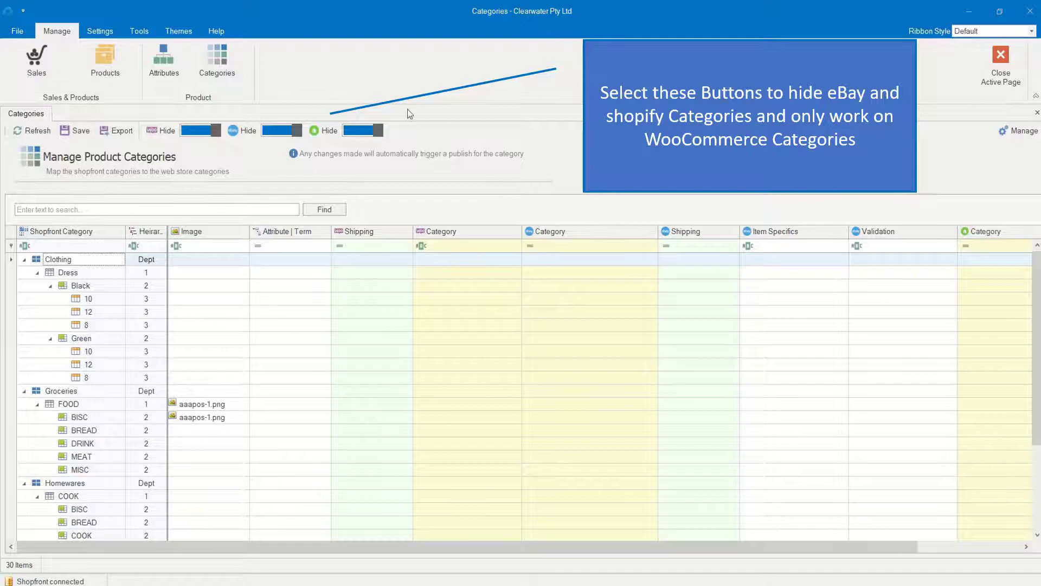
left_click(378, 130)
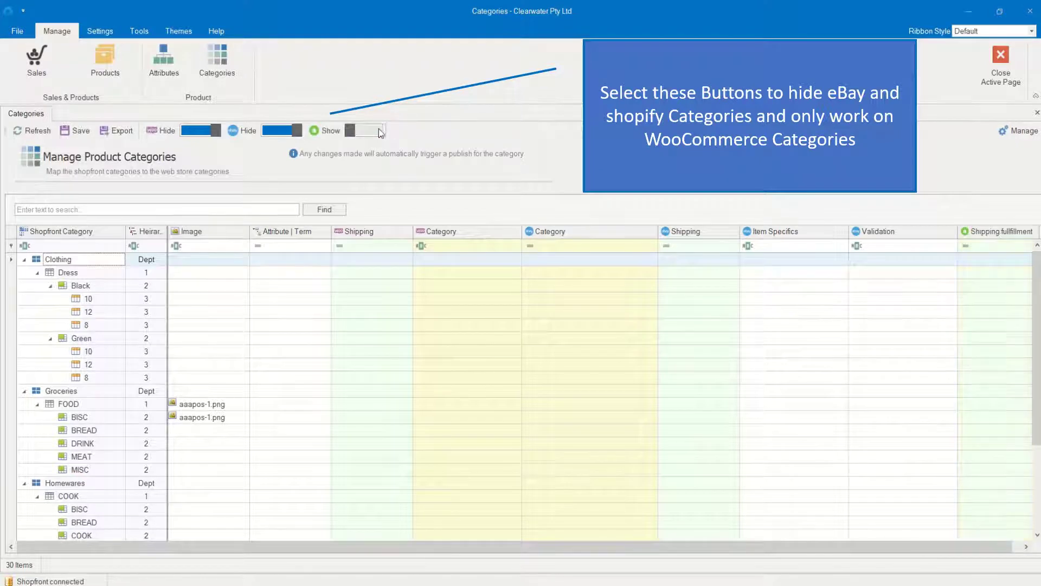
left_click(298, 132)
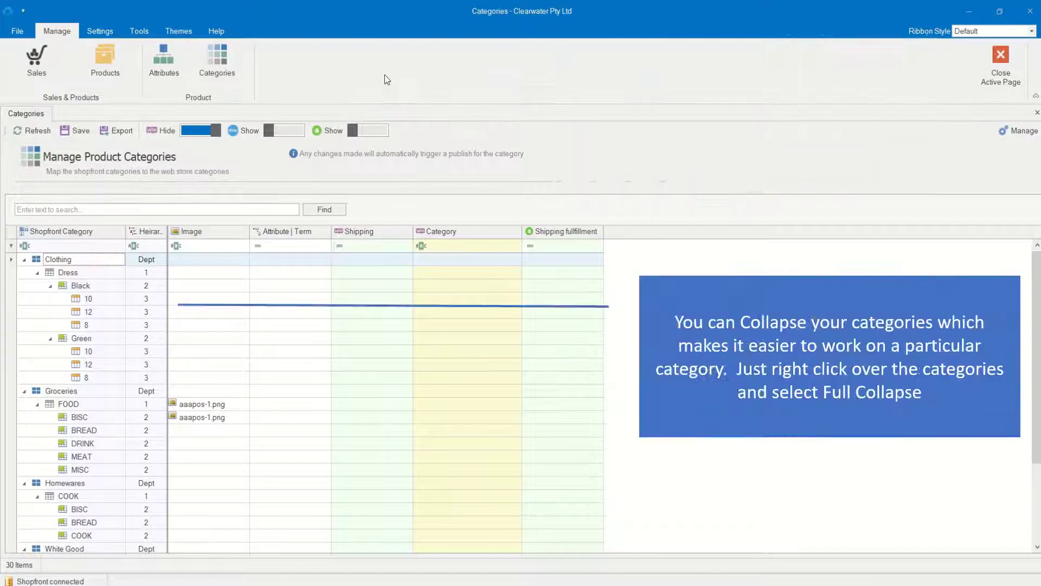
right_click(72, 296)
left_click(98, 306)
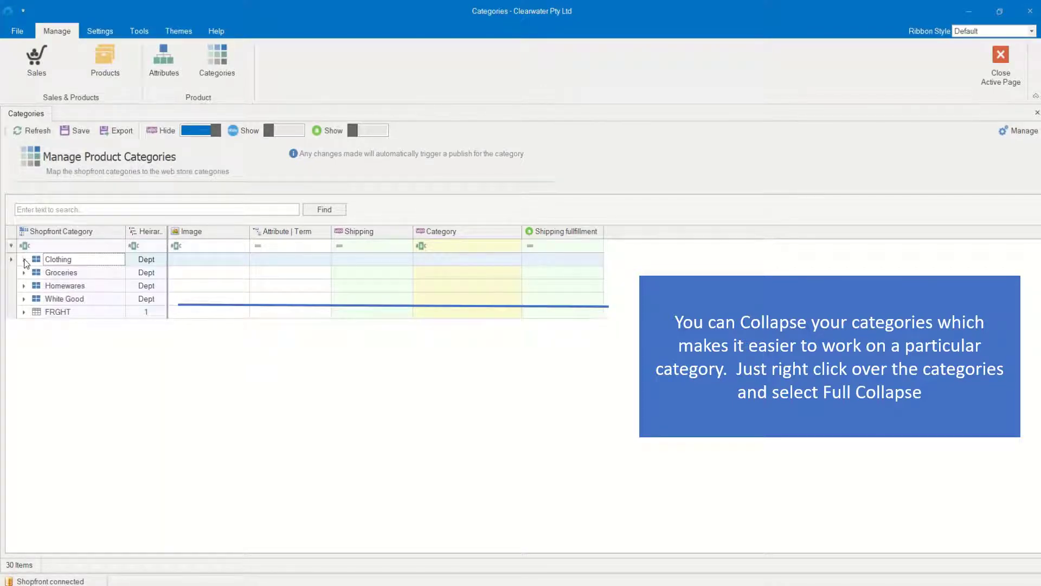
left_click(24, 260)
left_click(37, 272)
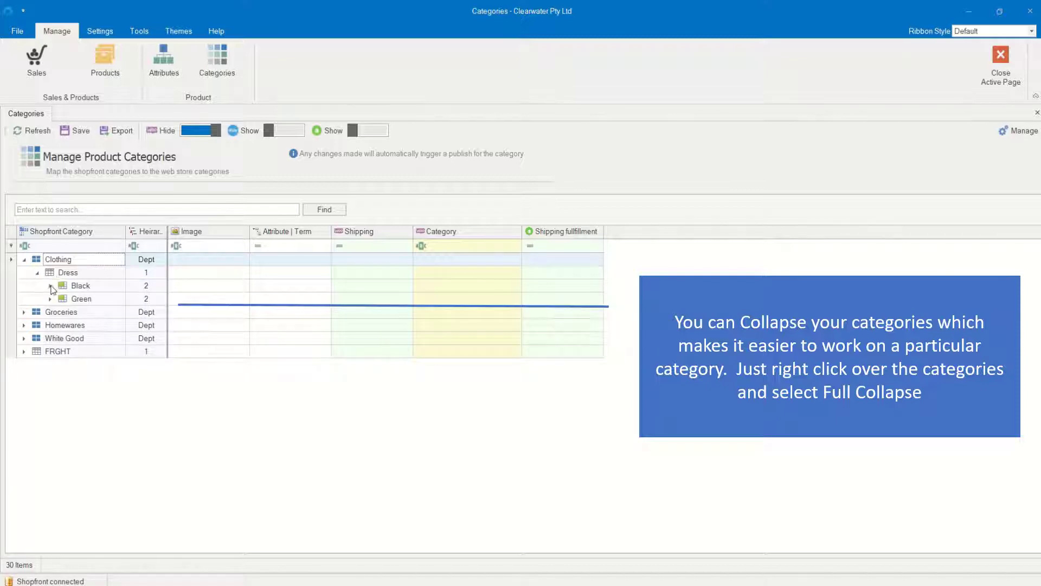
left_click(50, 286)
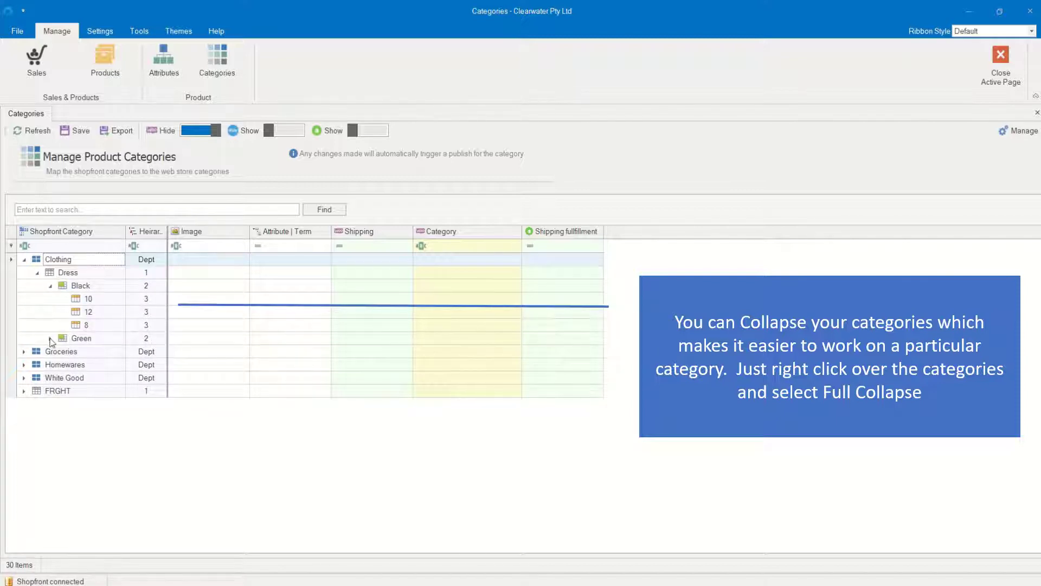
left_click(50, 339)
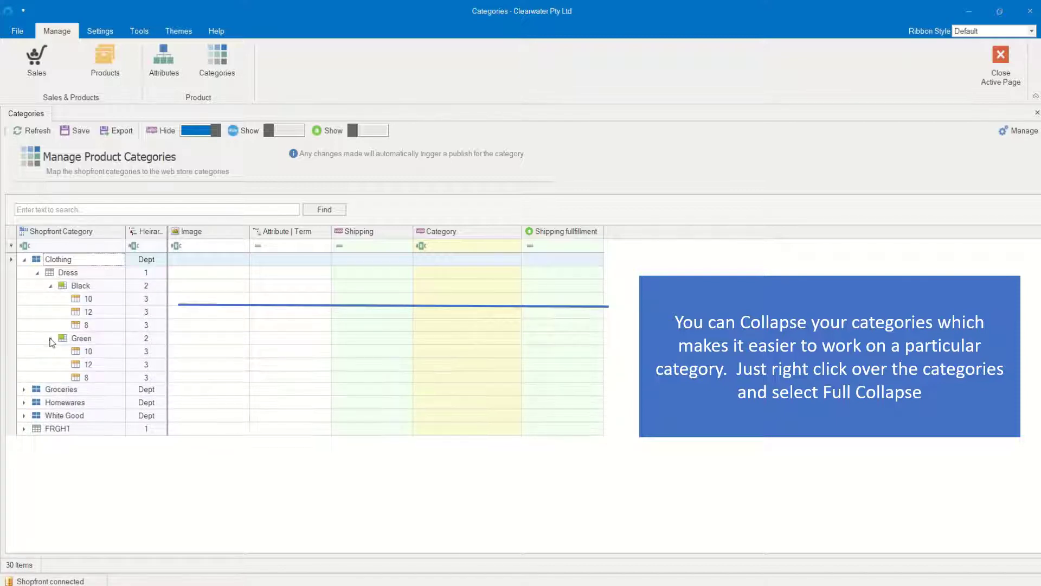
right_click(60, 299)
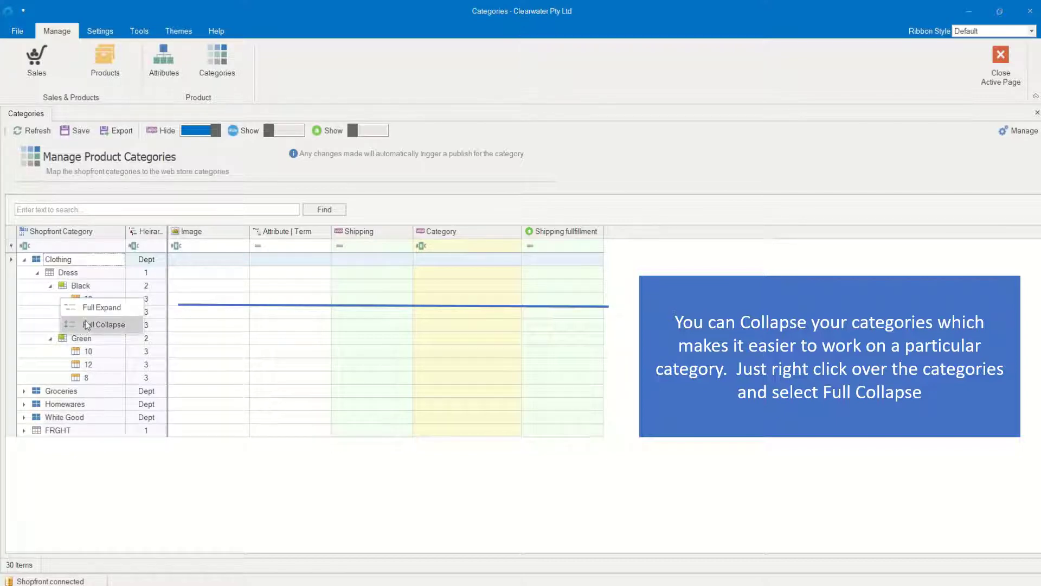
left_click(87, 308)
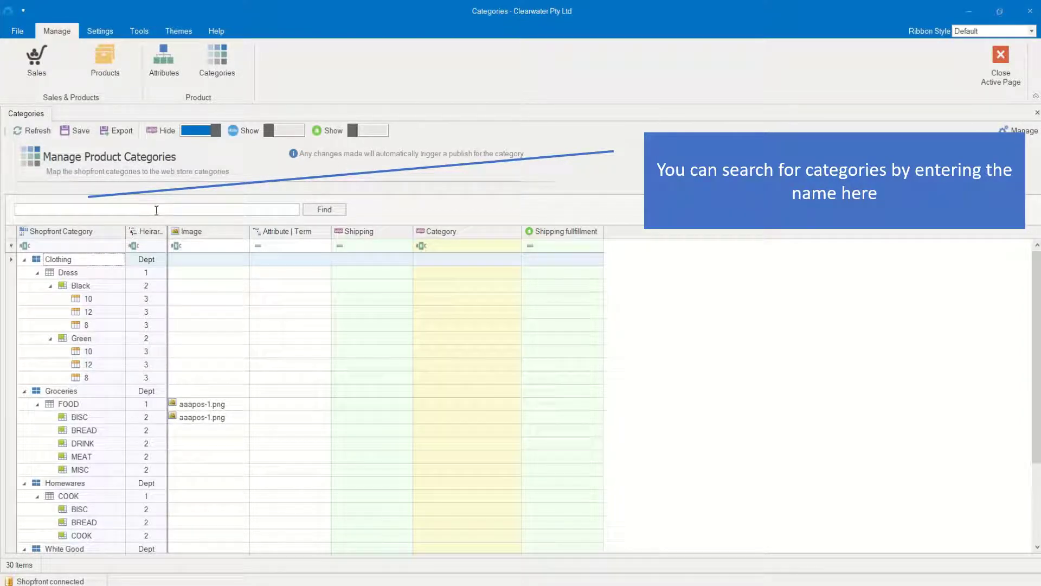
Step: Search for '10', drag the Category column left, and bring up the Attribute | Term column options
type("10")
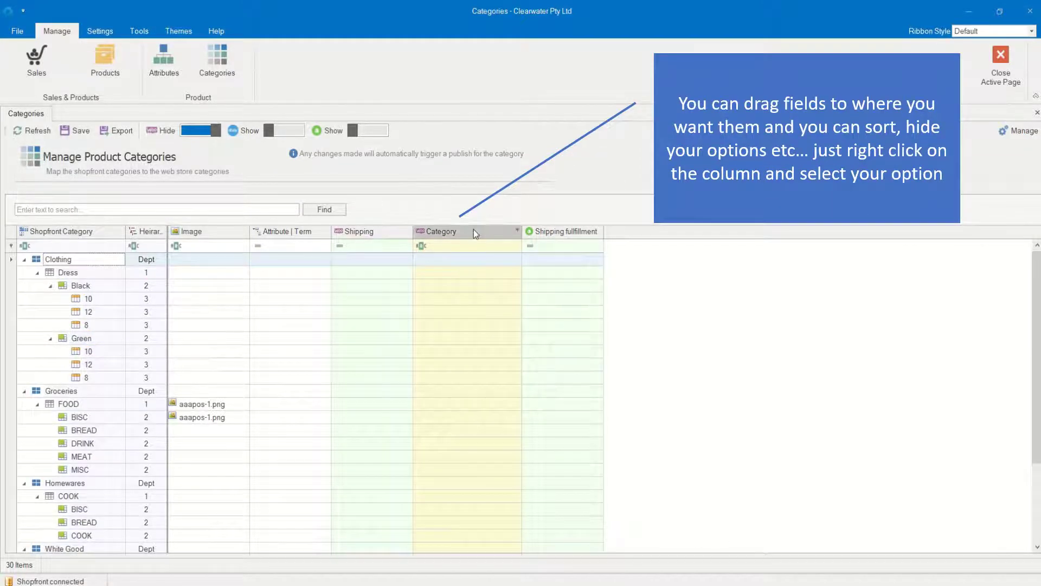
left_click_drag(472, 231, 285, 237)
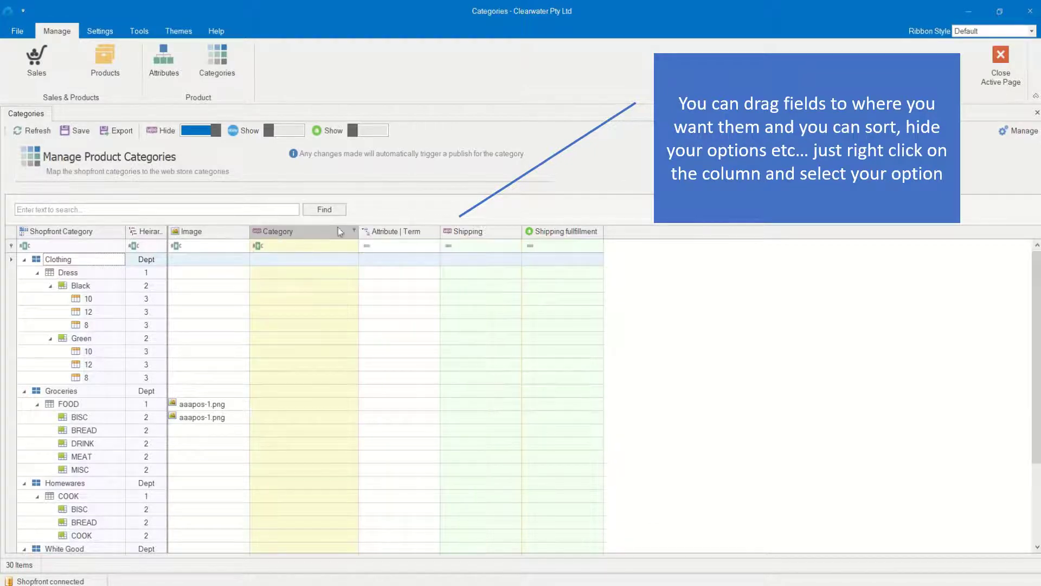
right_click(384, 229)
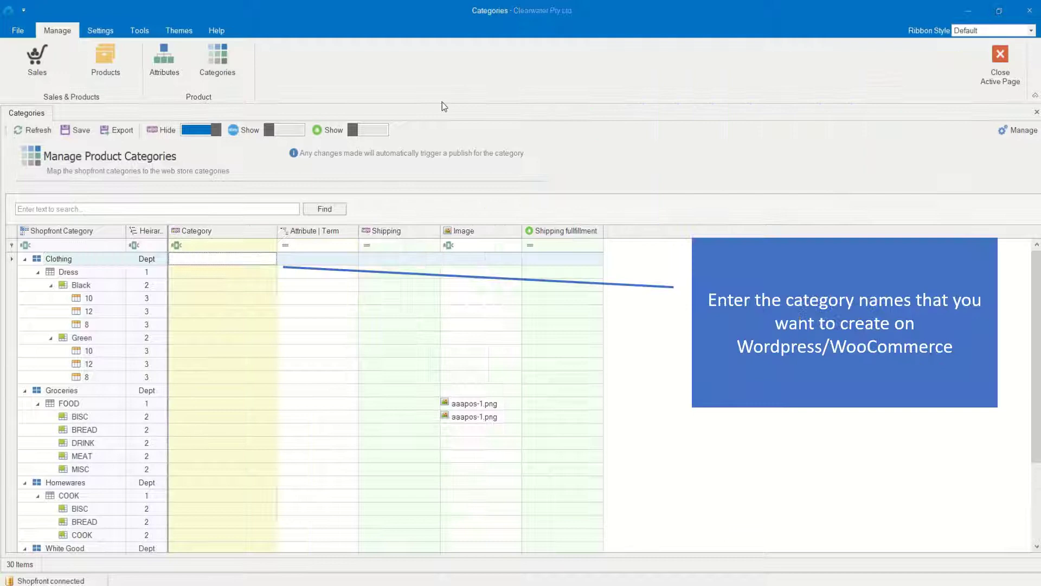
Step: Enter WooCommerce category 'Clothing' on the Clothing row and 'Dresses' on the Dress row
left_click(213, 259)
type("Clothi")
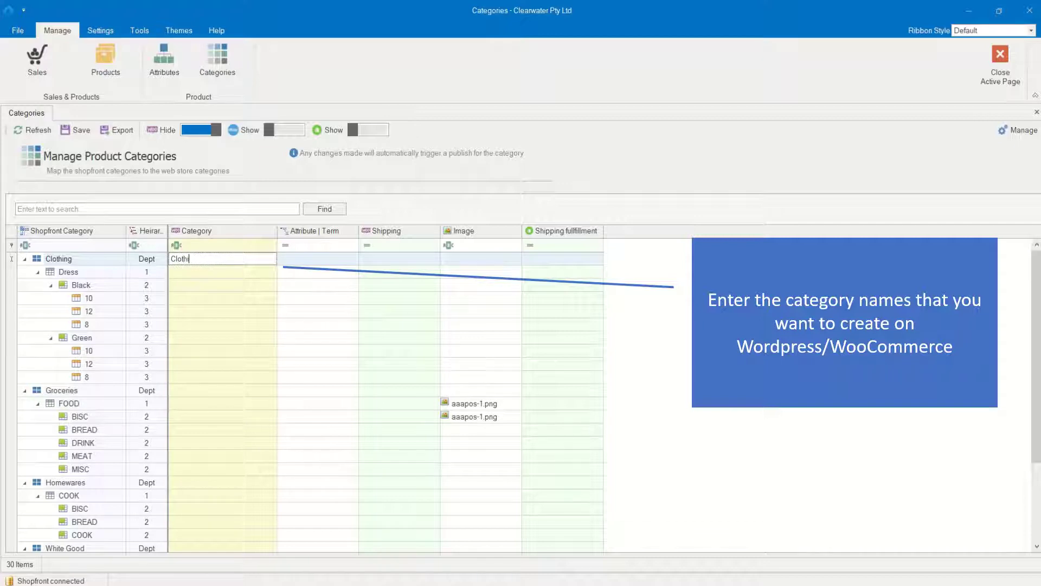
type("ng")
left_click(201, 271)
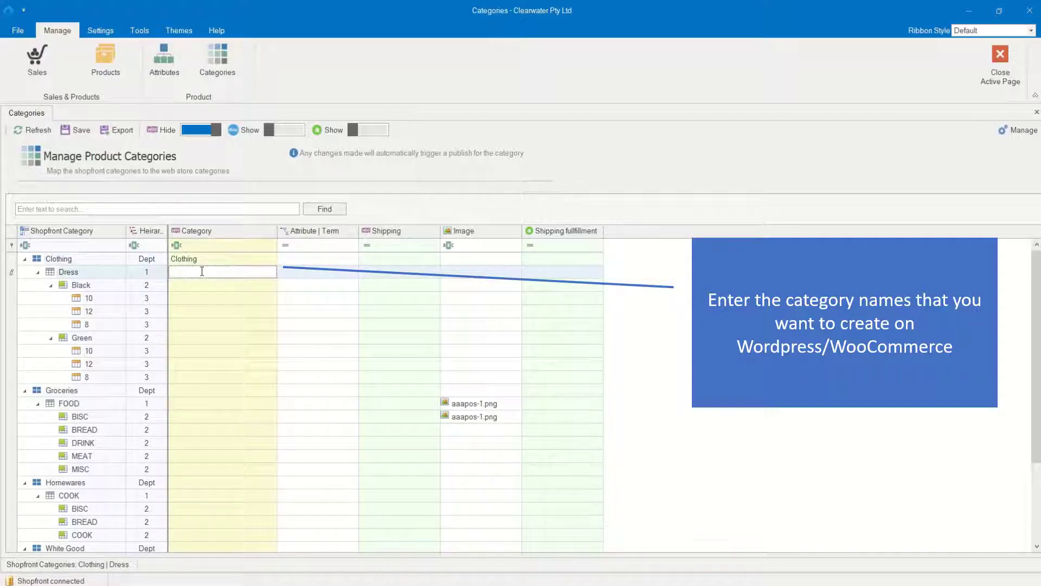
type("Dresses")
Step: Assign Colour | Dark Black to Black and Size 10, 12 and 8 to its sub-categories
left_click(561, 245)
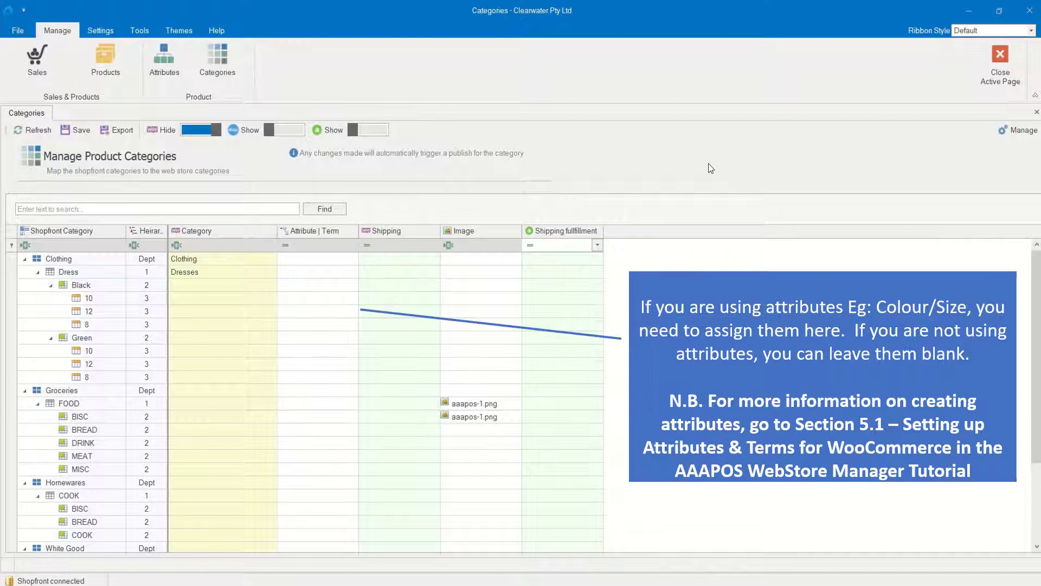
left_click(302, 288)
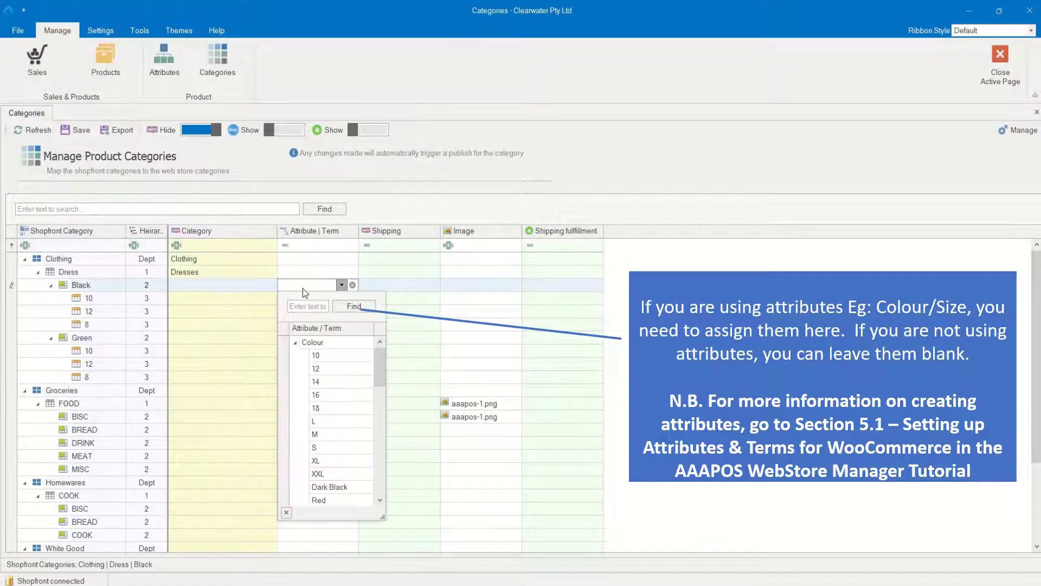
left_click(321, 487)
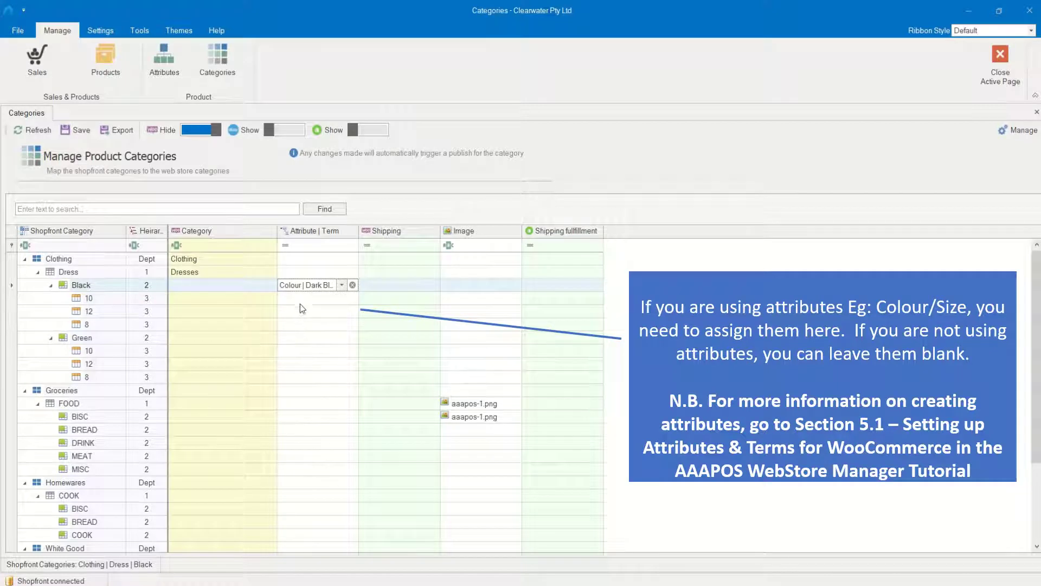
left_click(300, 301)
scroll(332, 414, "down", 4)
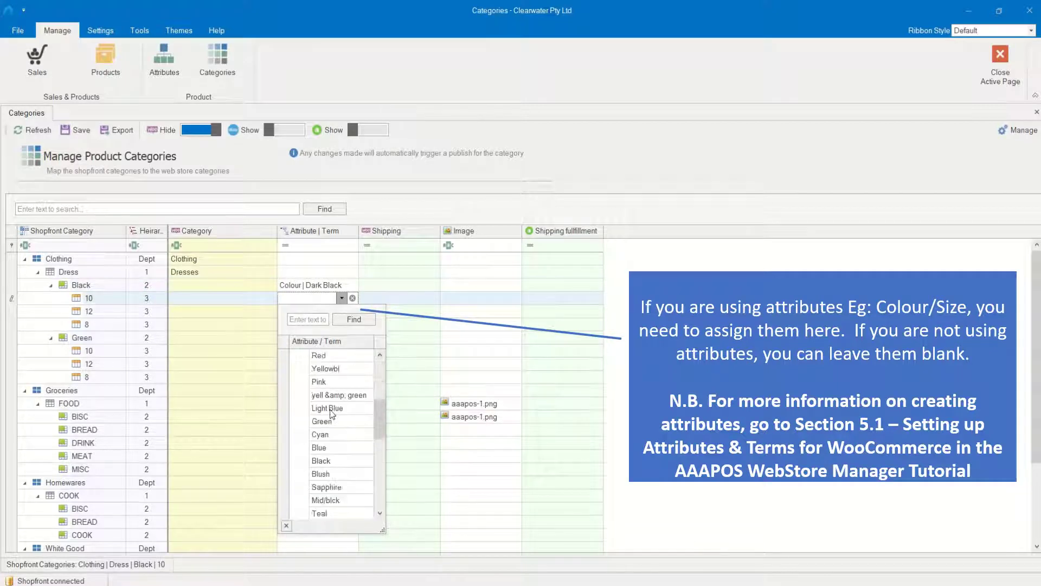
scroll(332, 413, "down", 2)
scroll(332, 414, "down", 2)
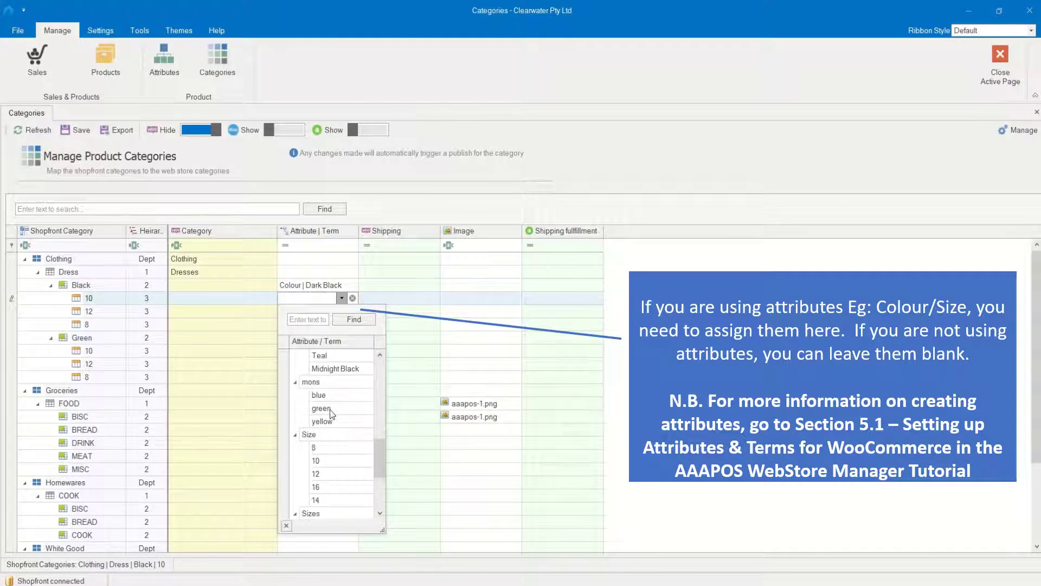
left_click(321, 462)
left_click(317, 316)
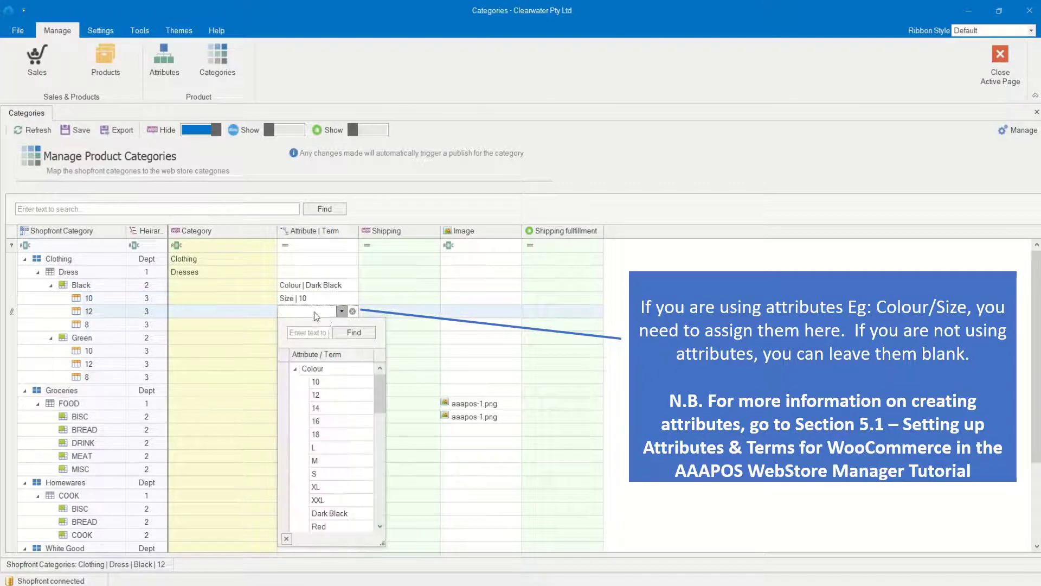
scroll(324, 434, "down", 3)
scroll(320, 460, "down", 5)
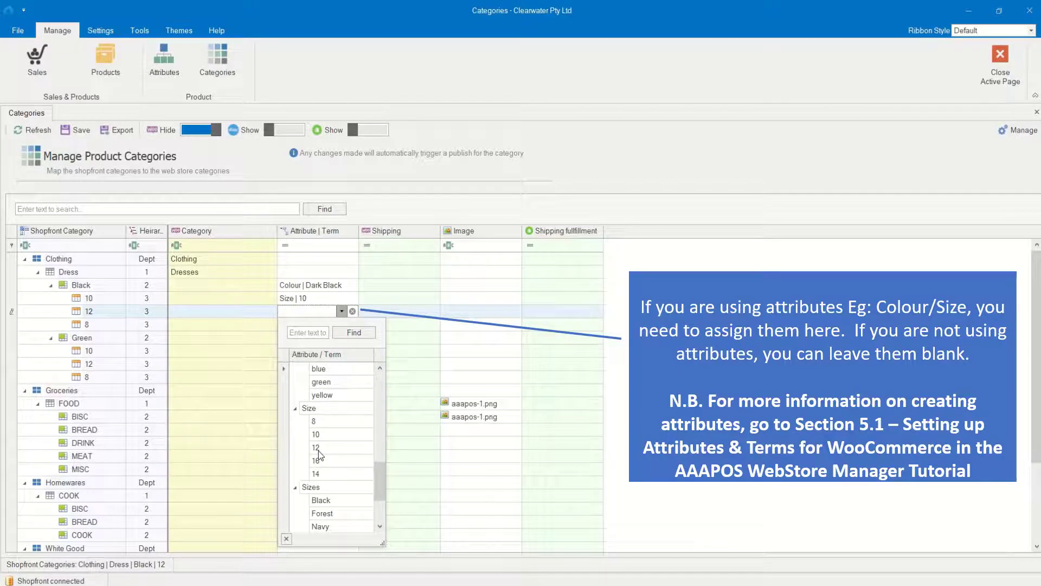
left_click(320, 450)
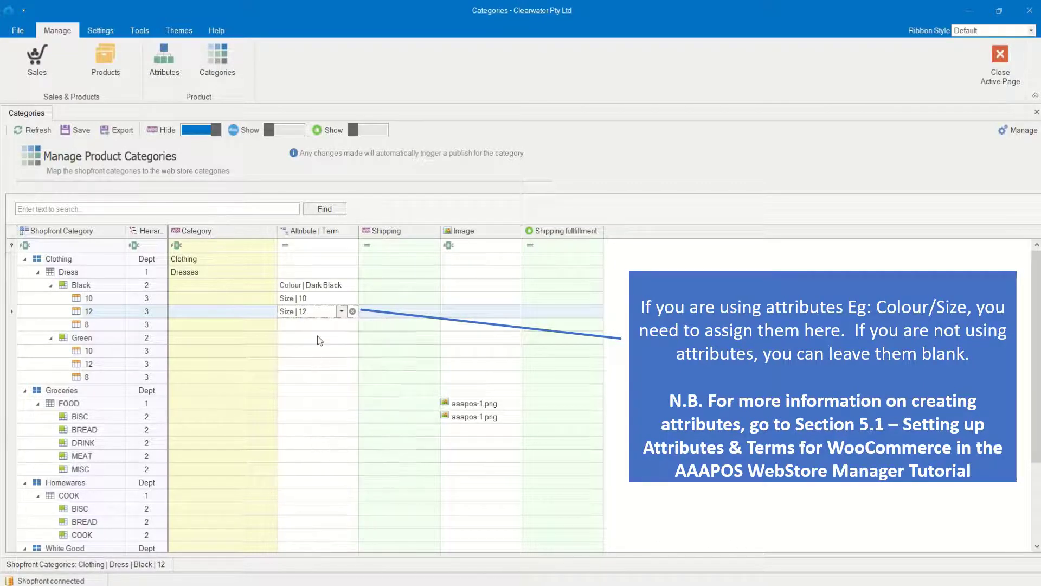
left_click(315, 329)
scroll(327, 478, "down", 3)
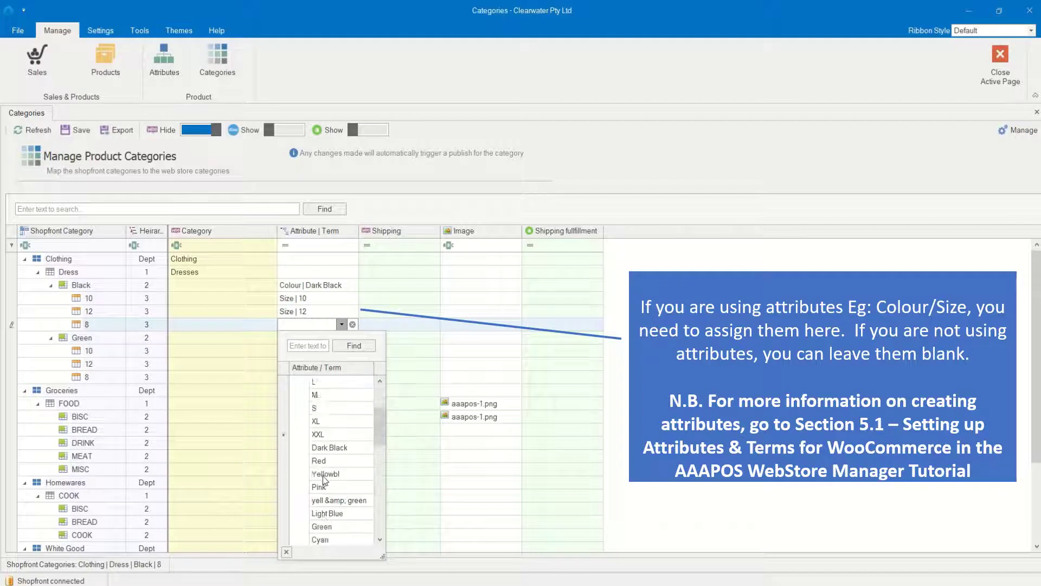
scroll(326, 477, "down", 2)
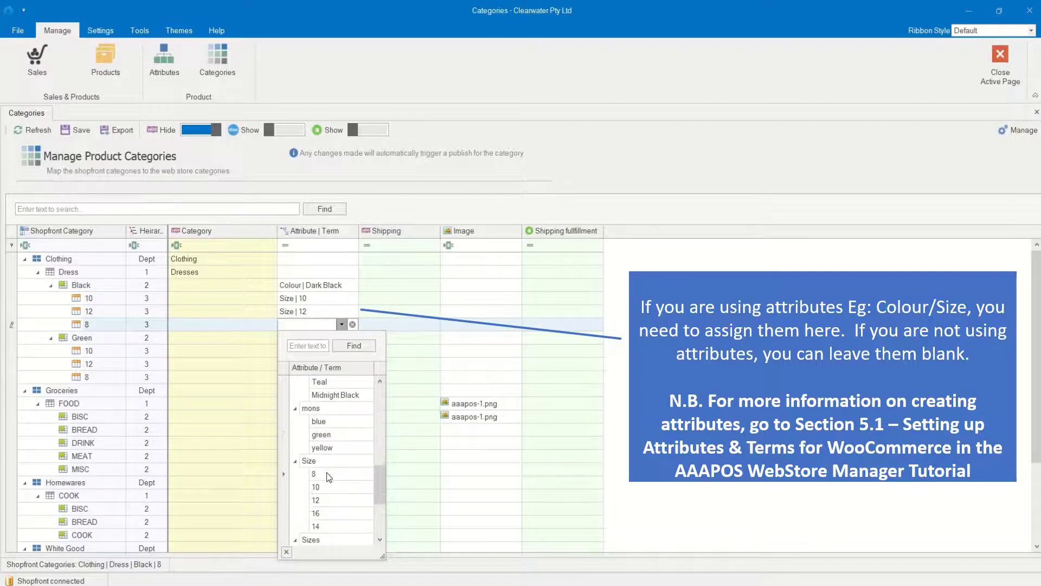
left_click(326, 475)
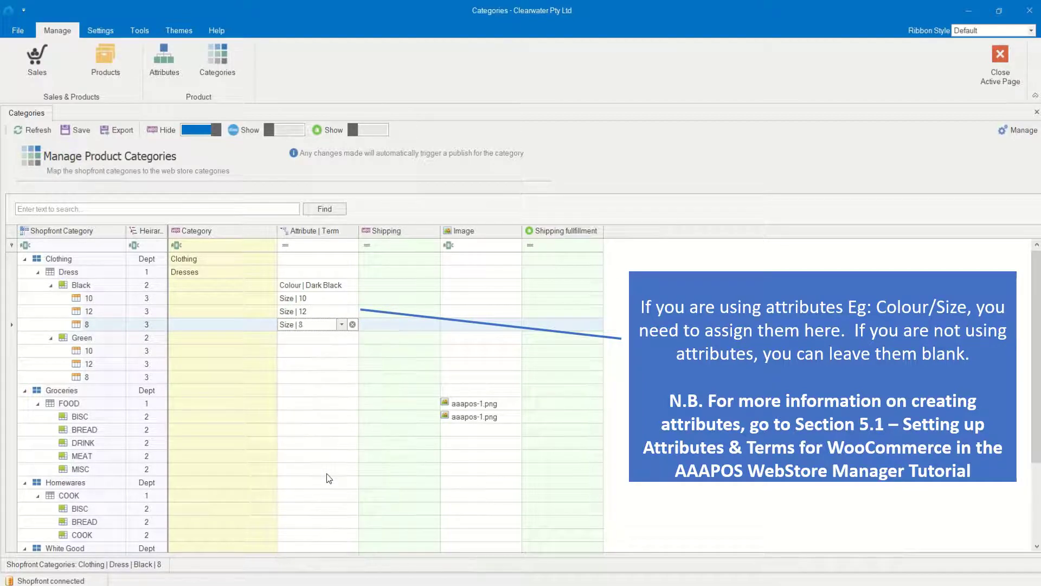
Step: Assign Colour | Green to Green and Size 10, 12 and 8 to its sub-categories
left_click(288, 340)
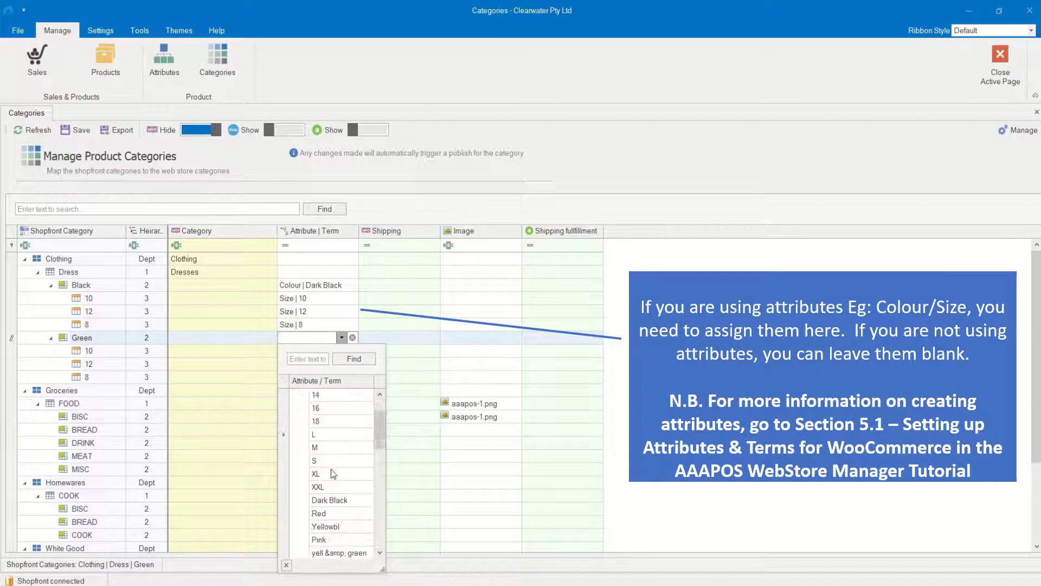
scroll(333, 473, "down", 1)
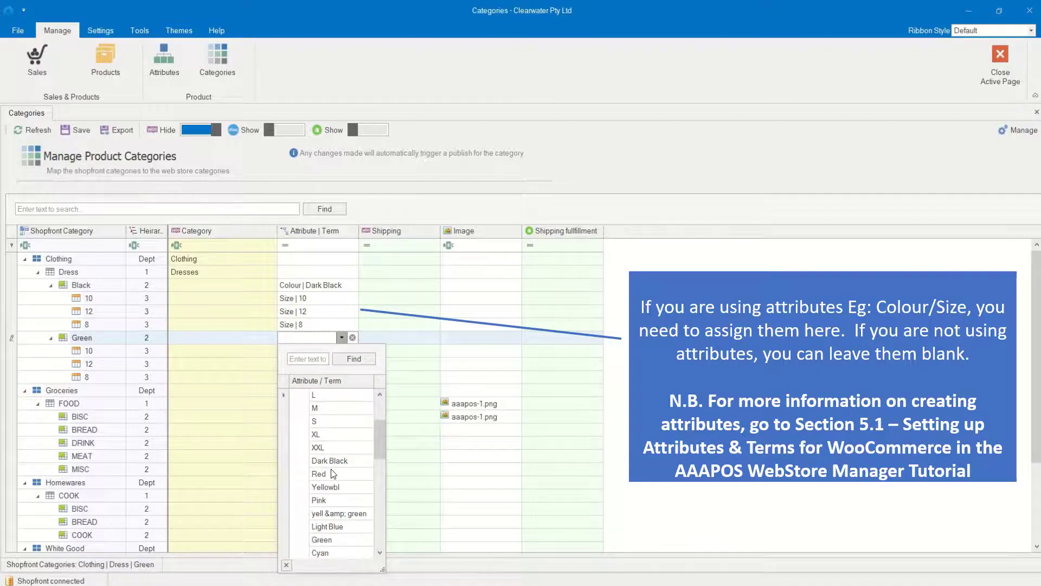
left_click(333, 541)
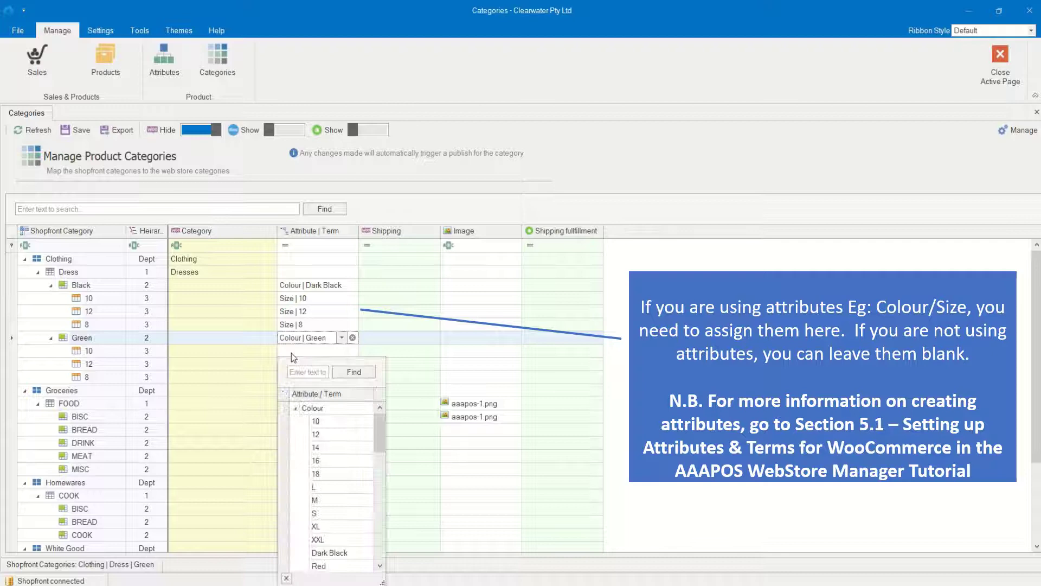
left_click(292, 354)
scroll(323, 482, "down", 6)
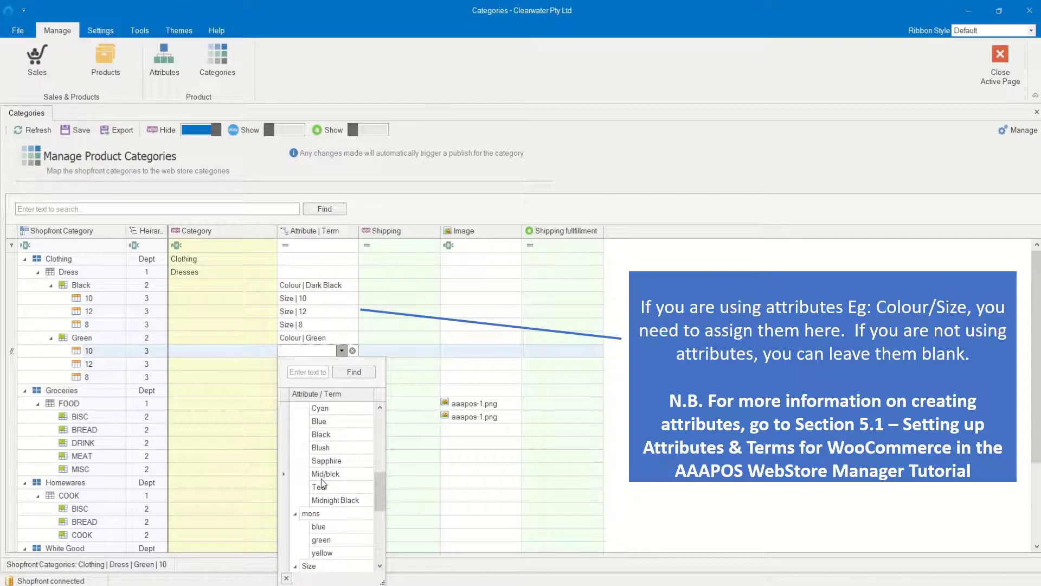
scroll(322, 480, "down", 3)
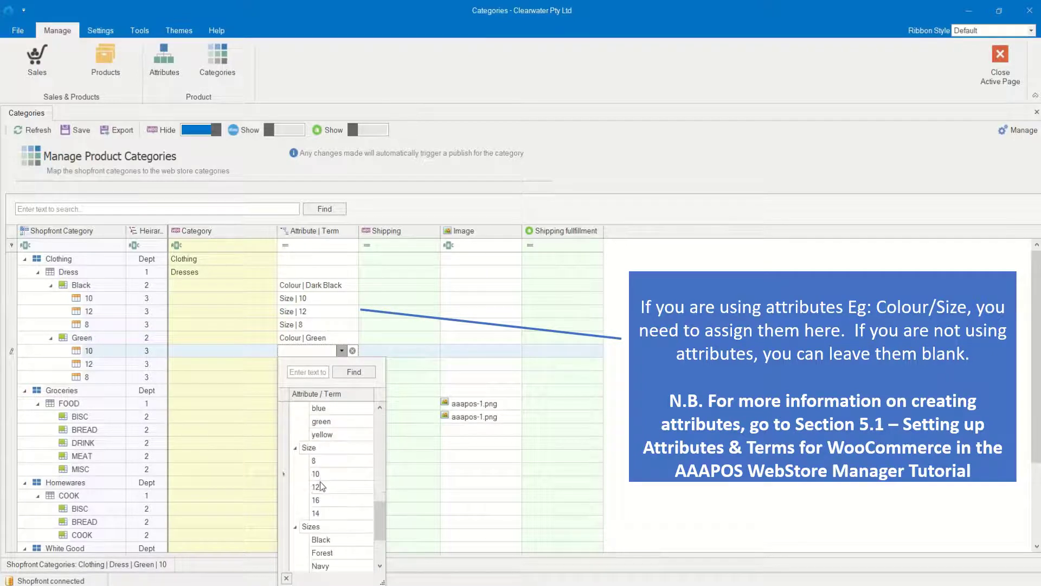
left_click(322, 475)
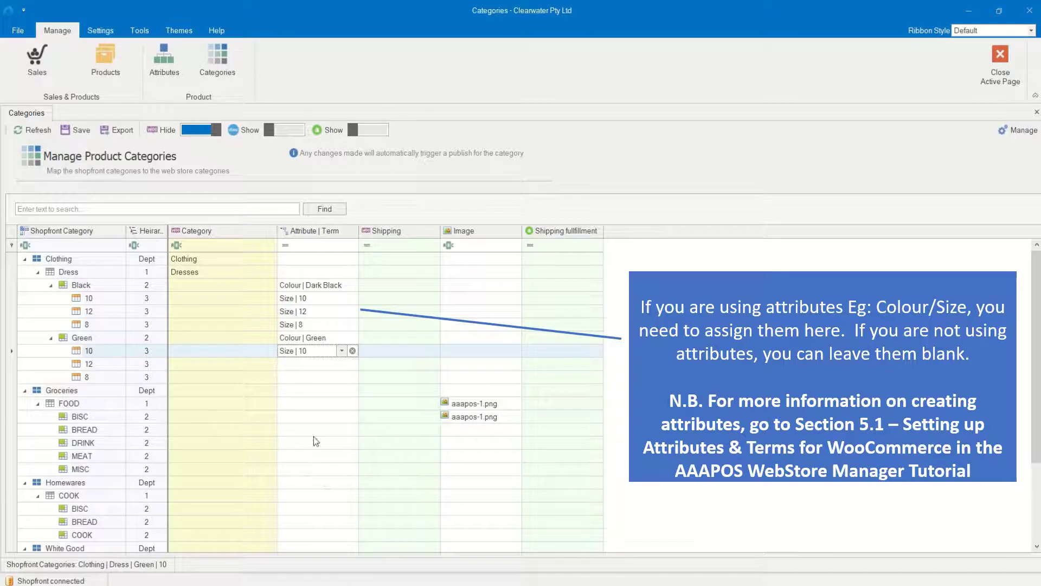
left_click(301, 364)
scroll(319, 297, "down", 2)
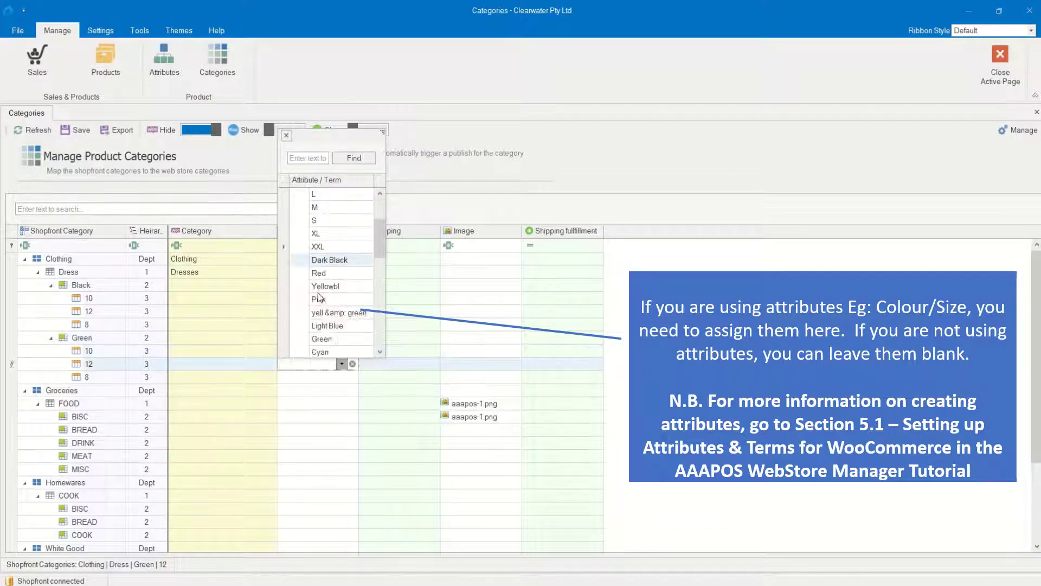
scroll(318, 297, "down", 5)
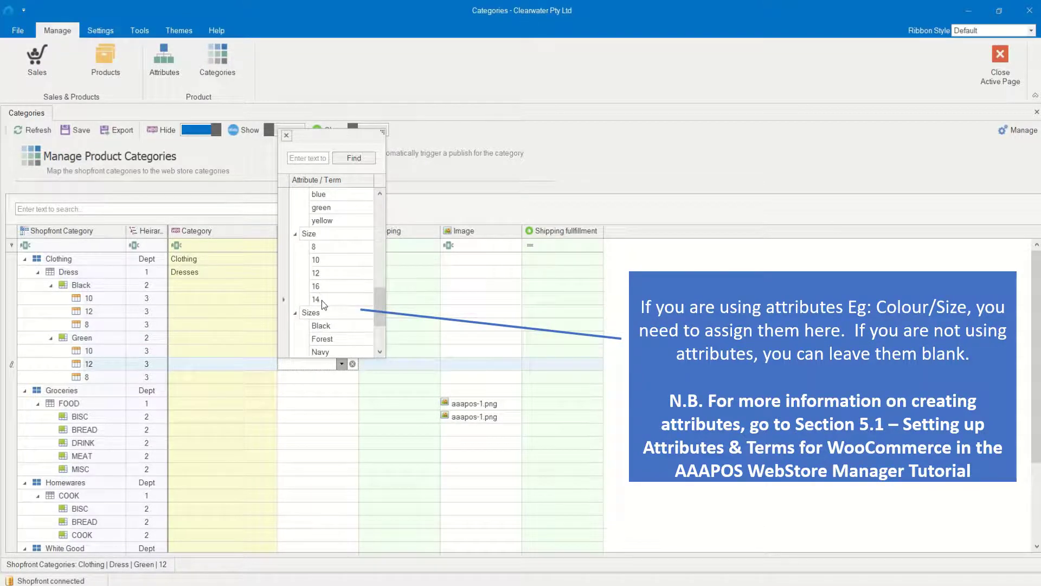
left_click(321, 274)
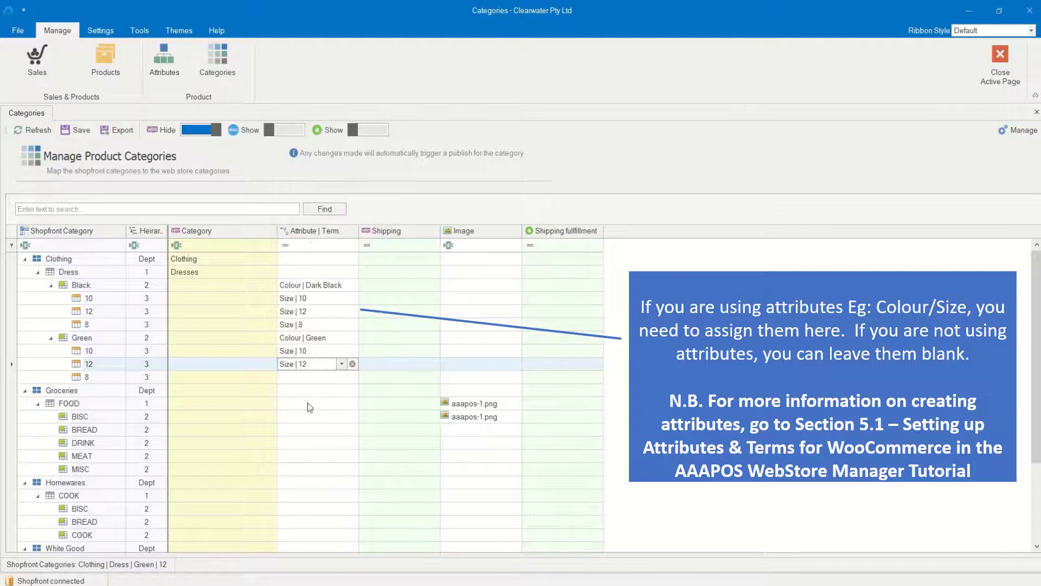
left_click(311, 378)
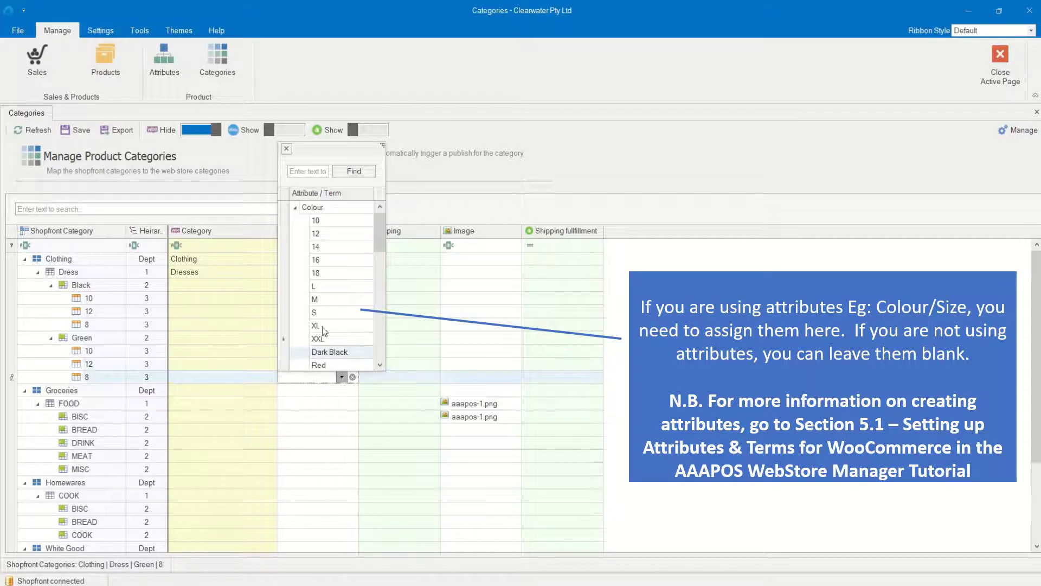
scroll(323, 326, "down", 5)
scroll(327, 327, "down", 1)
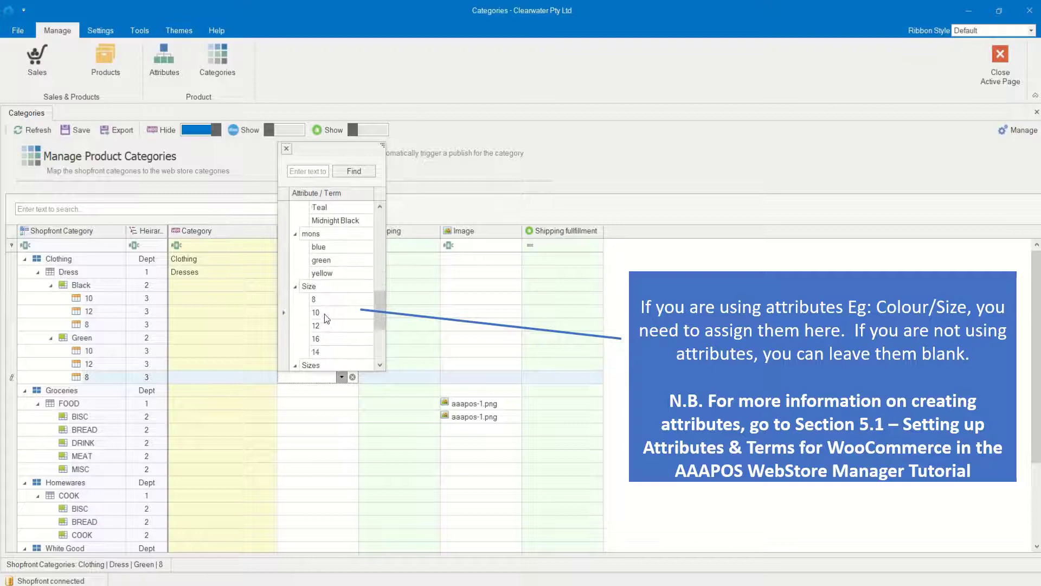
left_click(323, 298)
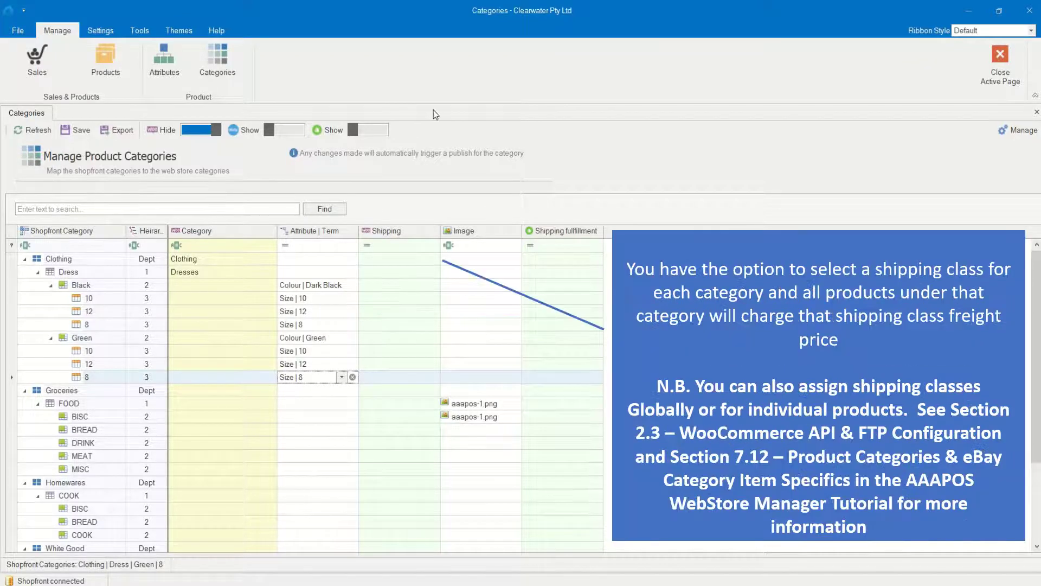
Step: Set Clothing's shipping class to Bulky Items and Dresses' to Shipping Class Flat rate
left_click(384, 263)
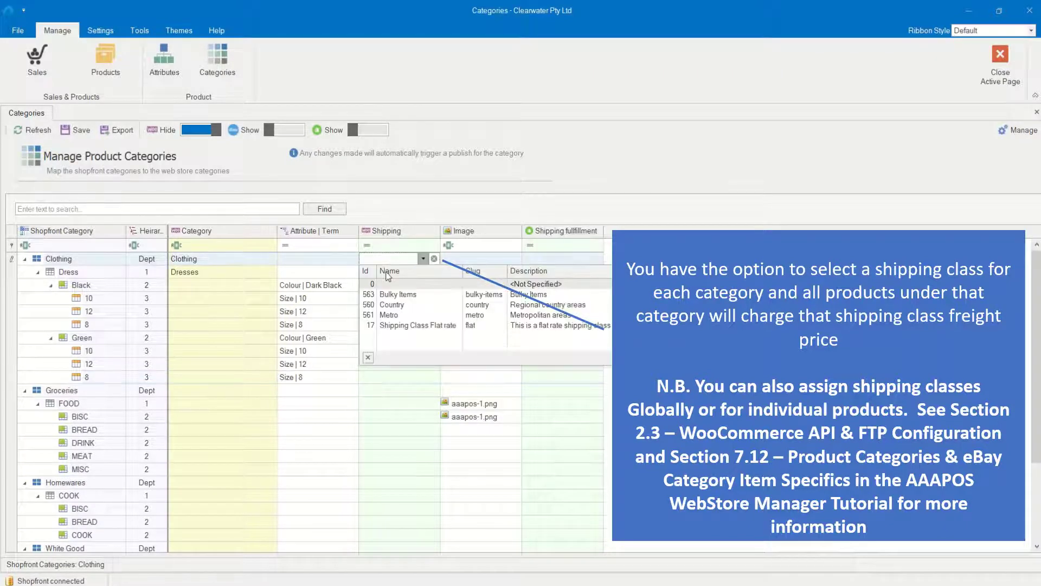
left_click(392, 295)
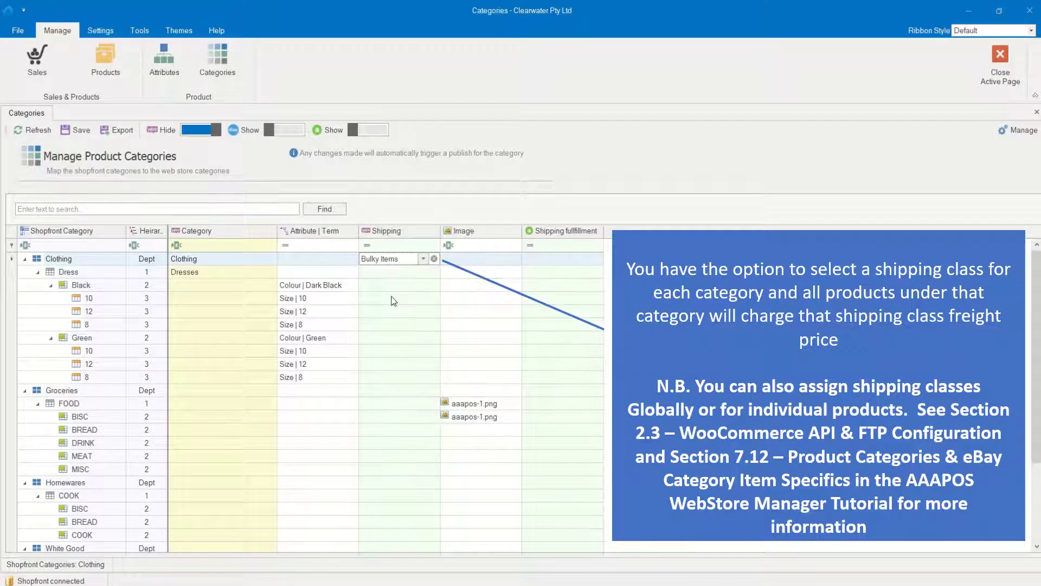
left_click(398, 272)
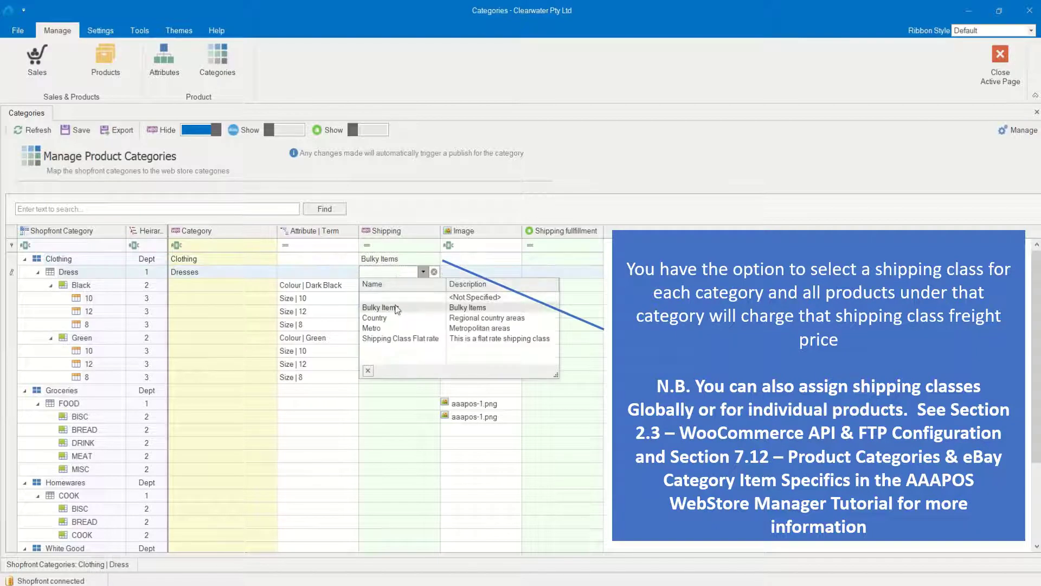
left_click(392, 341)
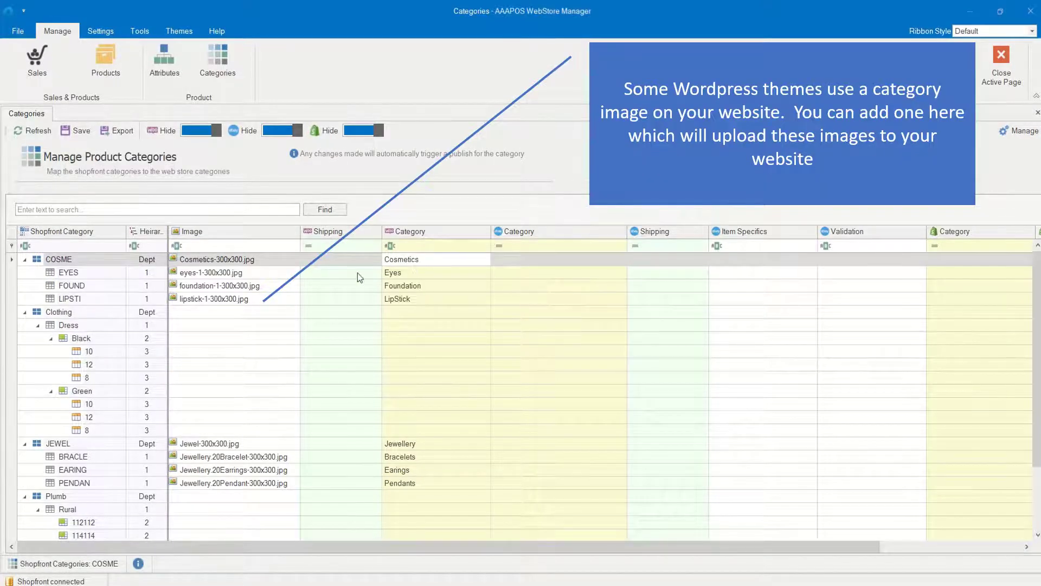
Step: Pick aaapos.jpg as Clothing's image, then clear that image entry
left_click(227, 312)
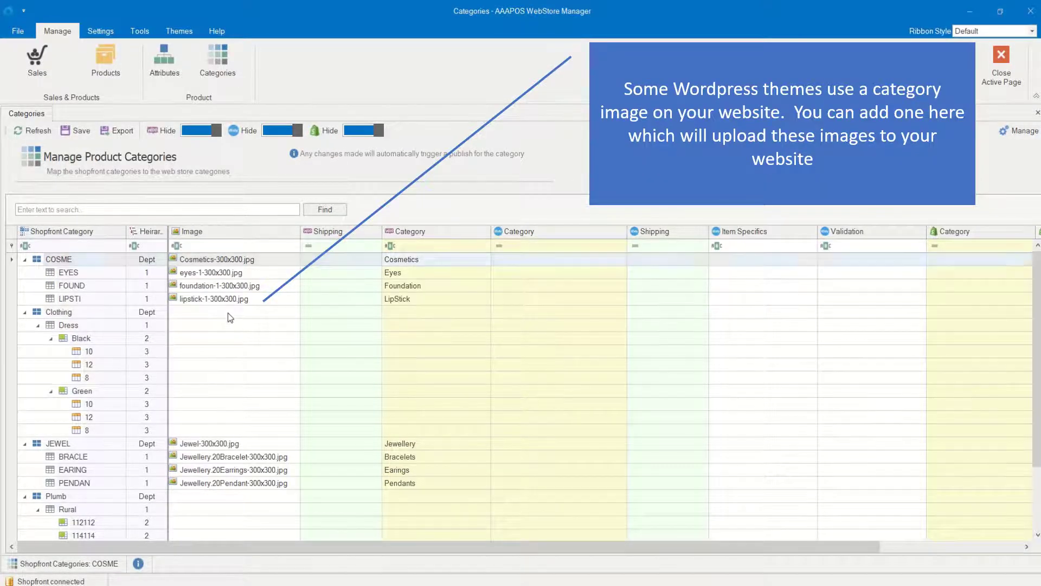
left_click(271, 312)
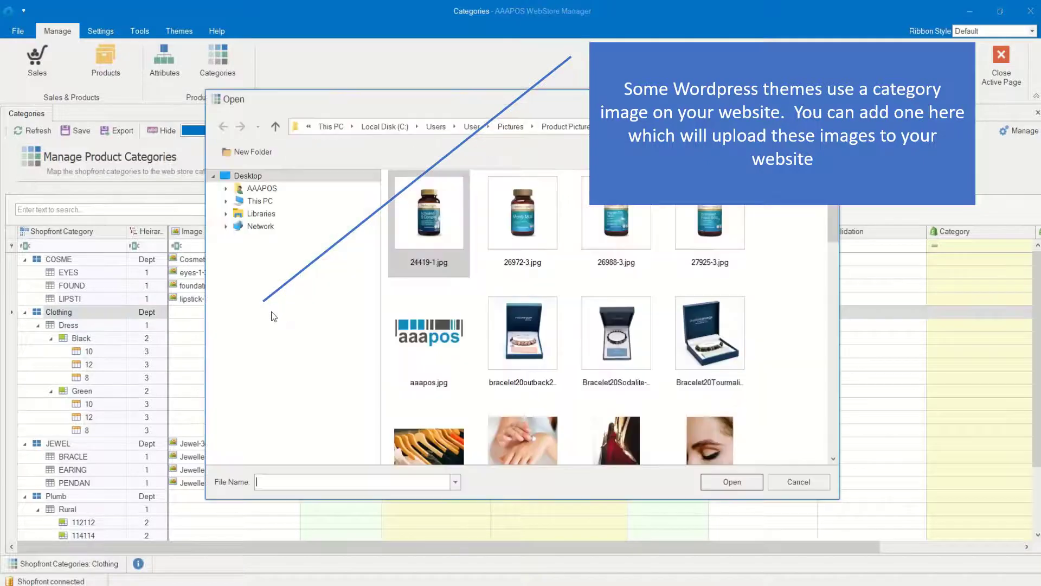
double_click(418, 337)
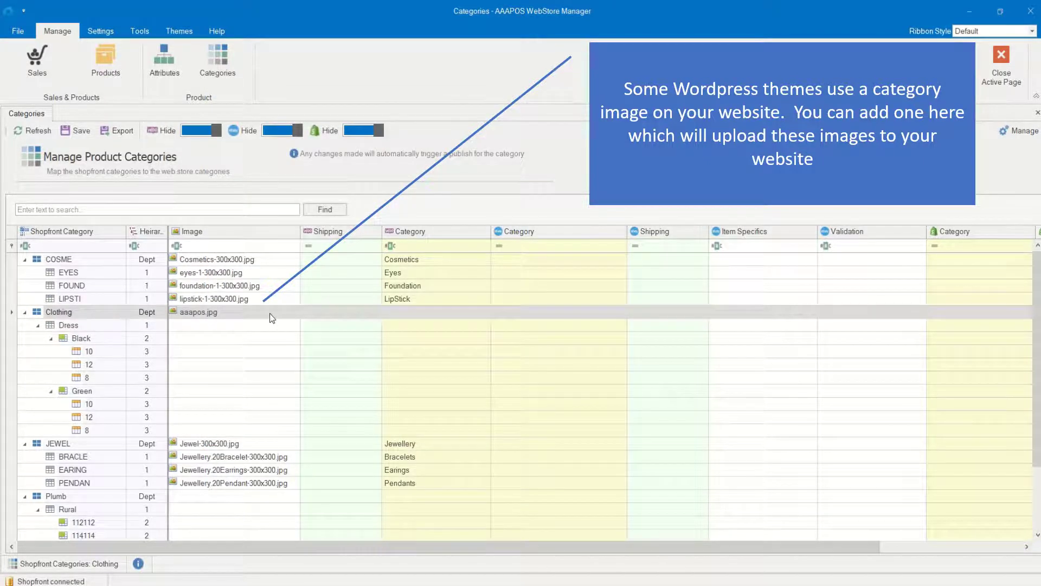
left_click(252, 311)
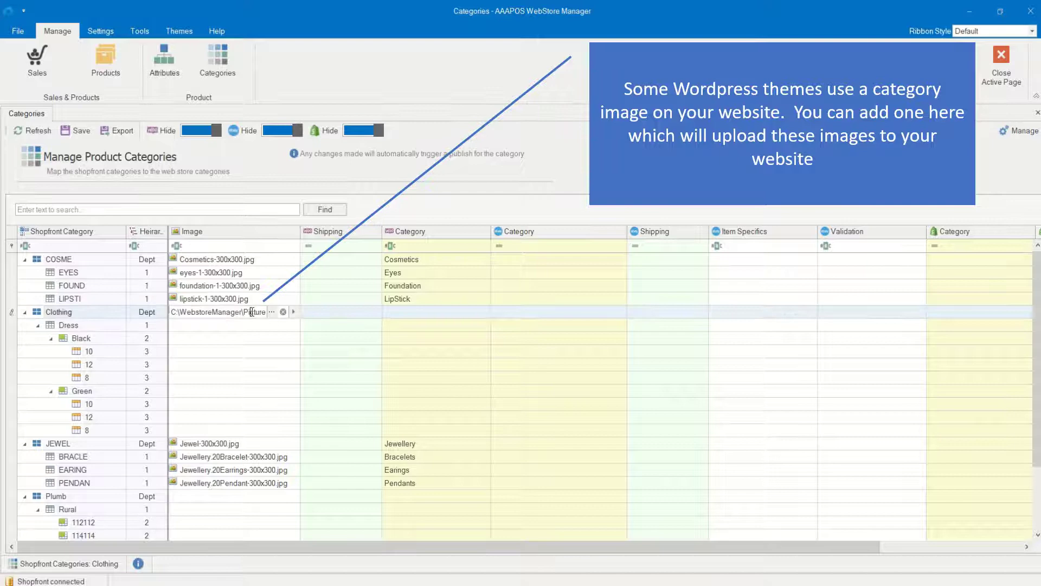
left_click(283, 312)
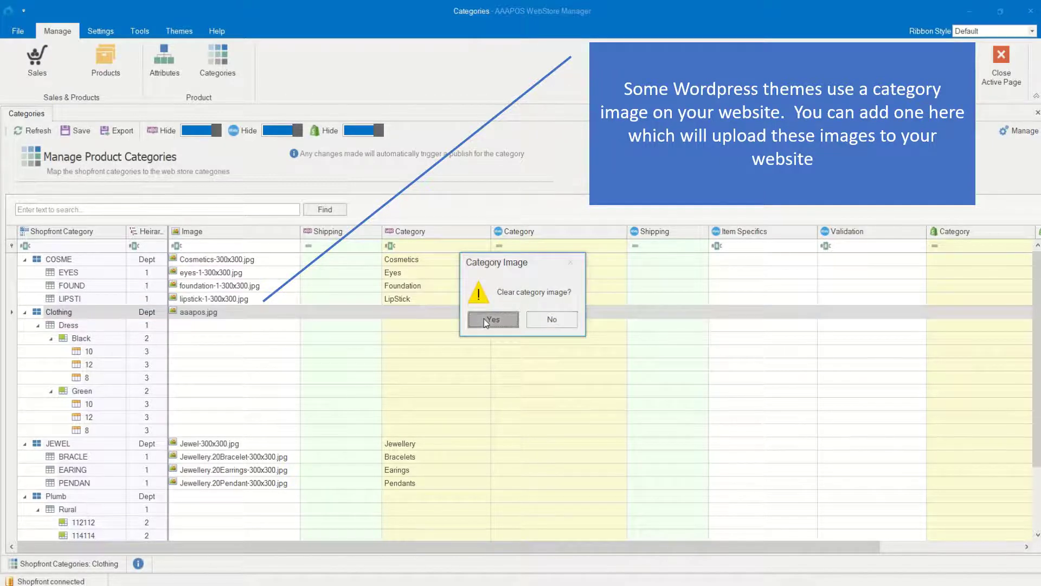
left_click(485, 320)
Step: Set aaapos.jpg as Clothing's image again and preview it in the Picture Viewer
left_click(271, 312)
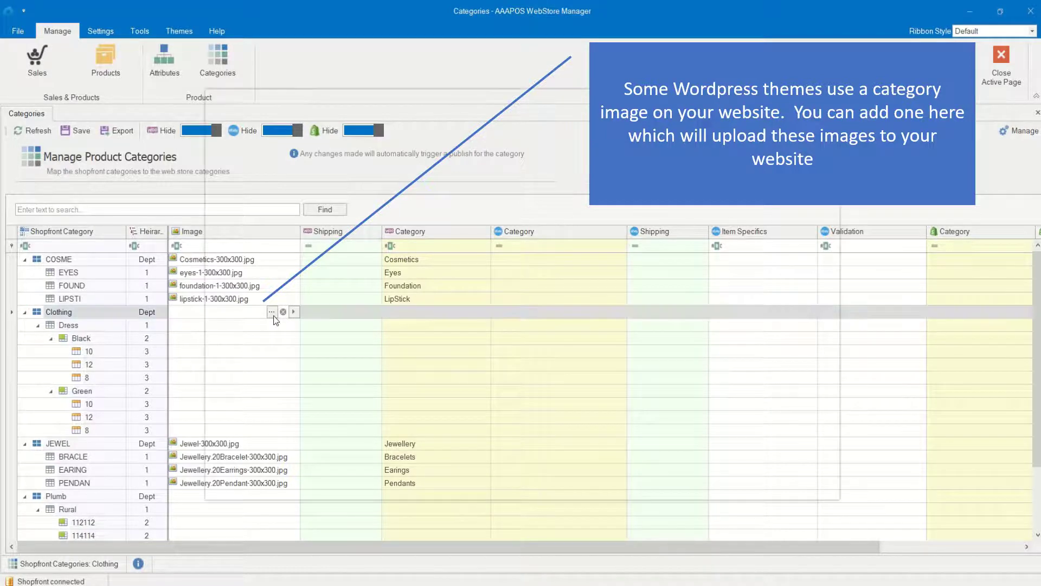
left_click(407, 328)
double_click(407, 328)
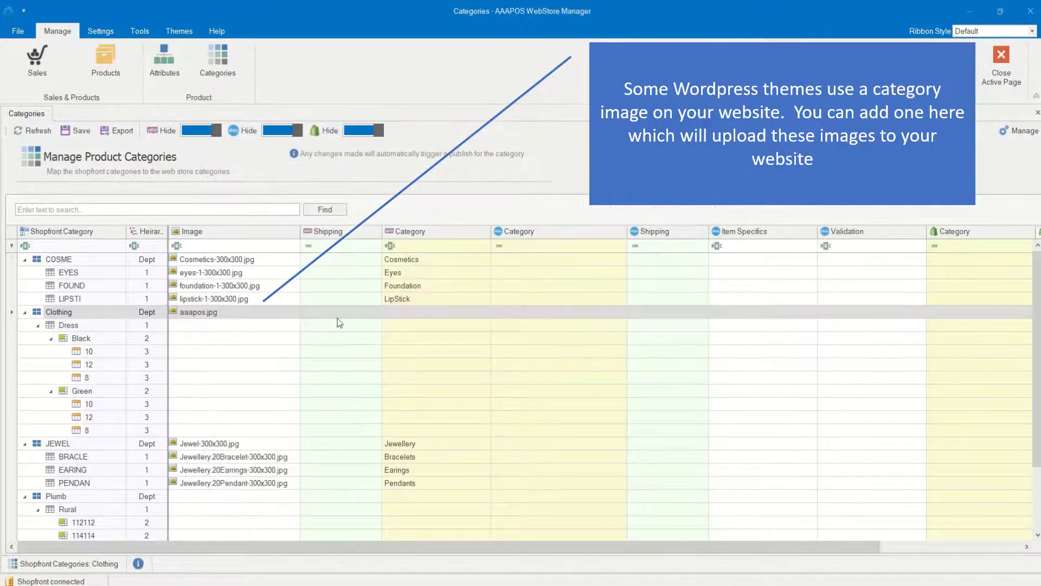
left_click(254, 311)
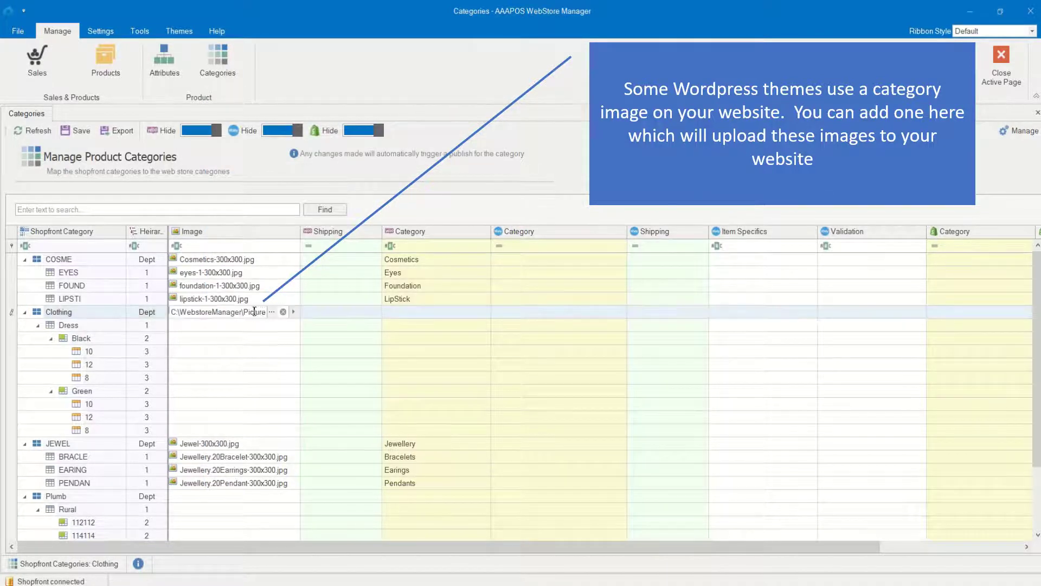
left_click(289, 311)
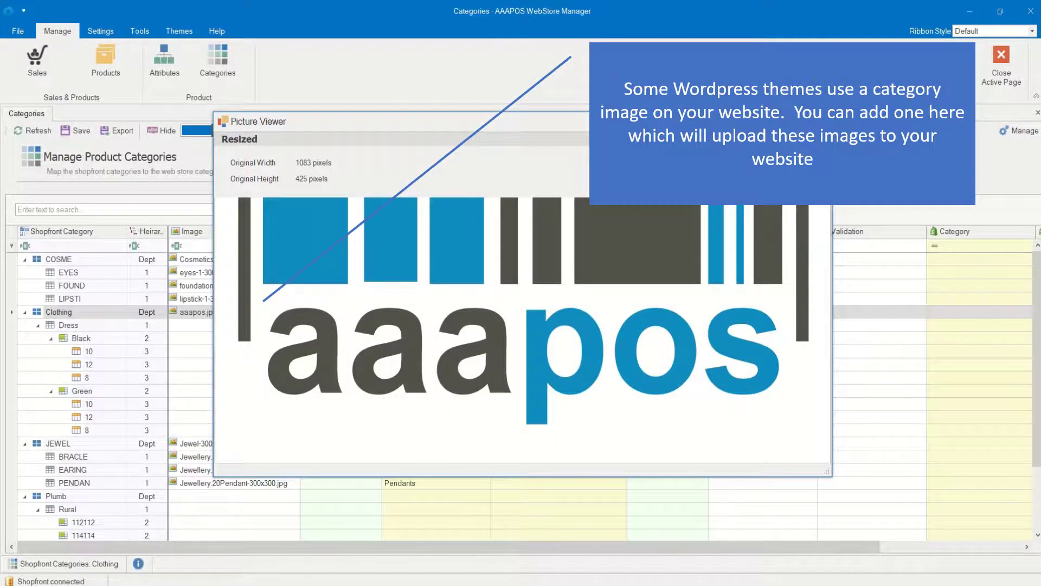
key("Escape")
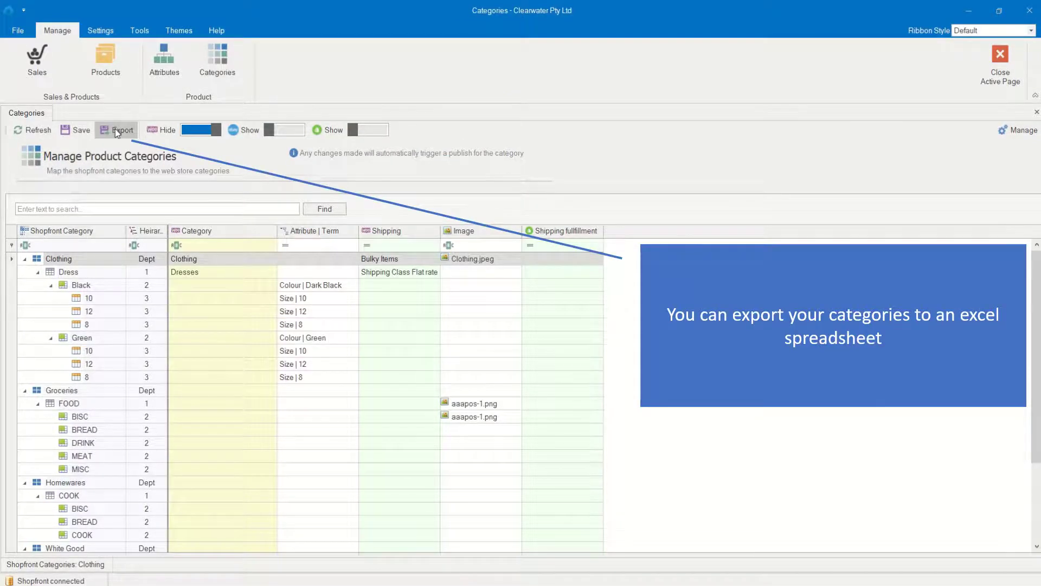
Step: Export the category grid using Export Workbook (*.xlsx)
left_click(115, 131)
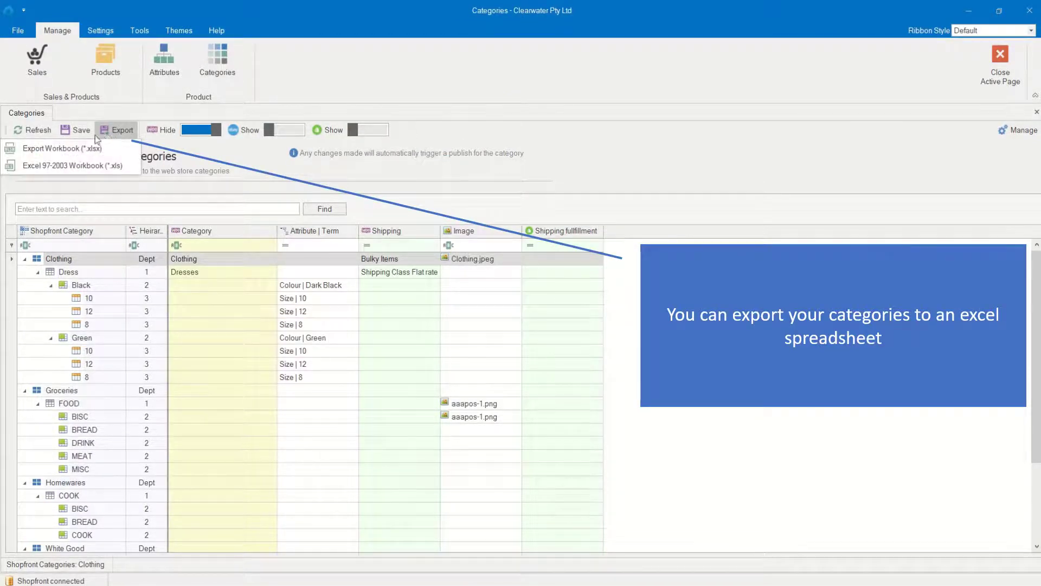
left_click(96, 133)
left_click(111, 131)
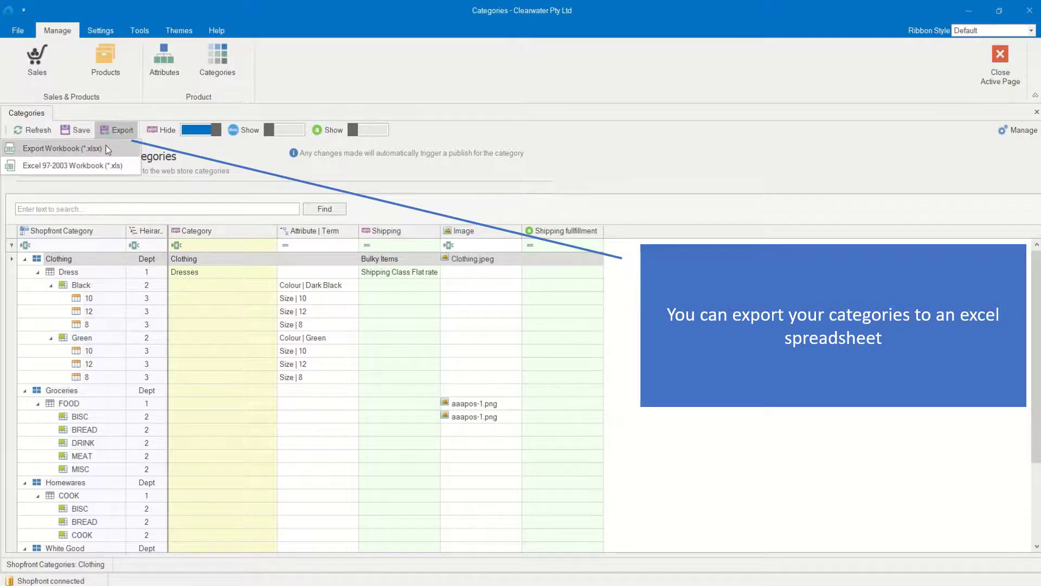
left_click(106, 148)
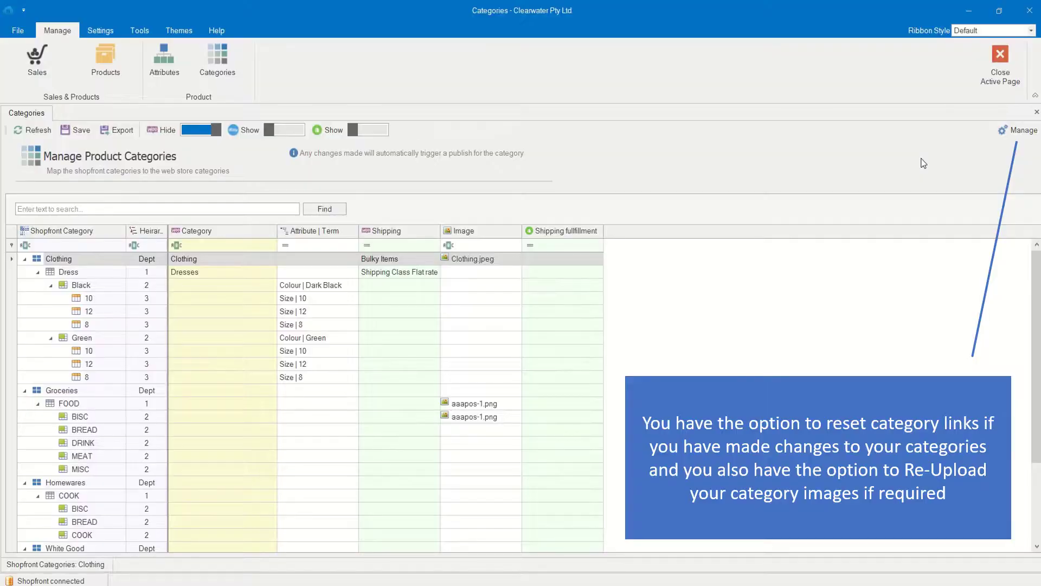
Step: Review the Manage menu's reset options without resetting anything, then save the category mappings
left_click(1008, 131)
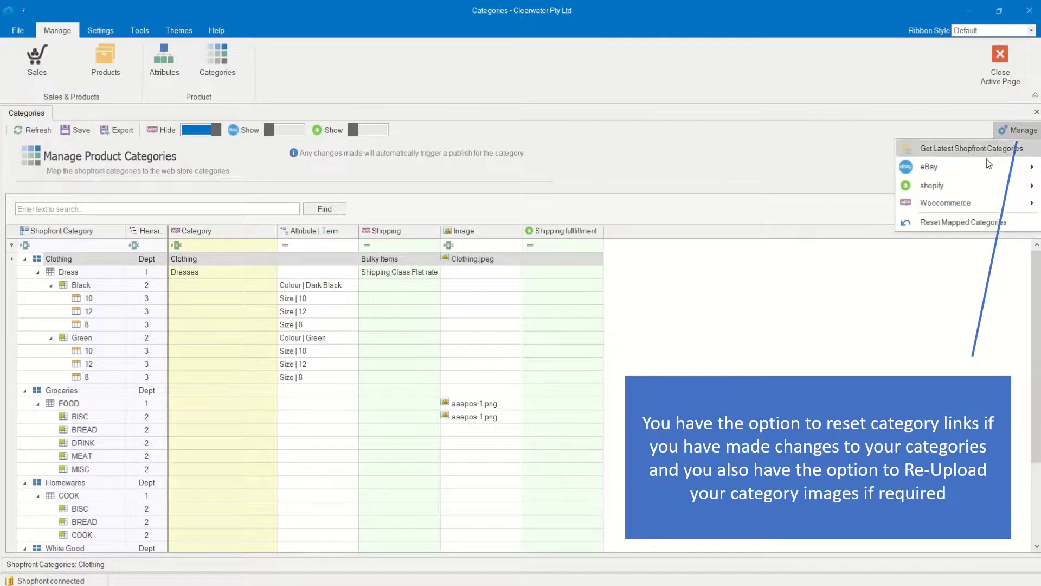
mouse_move(966, 207)
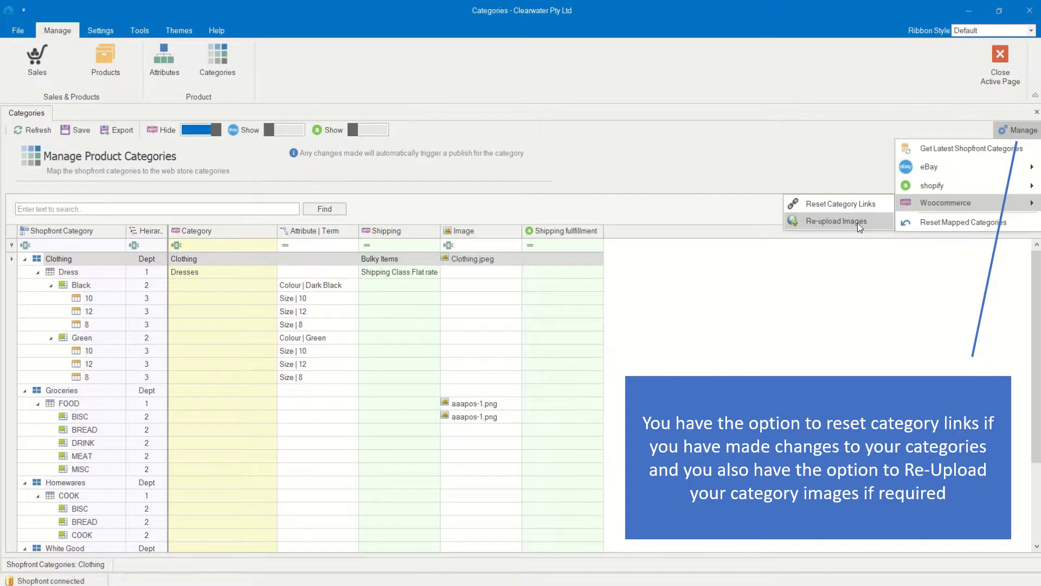
left_click(881, 185)
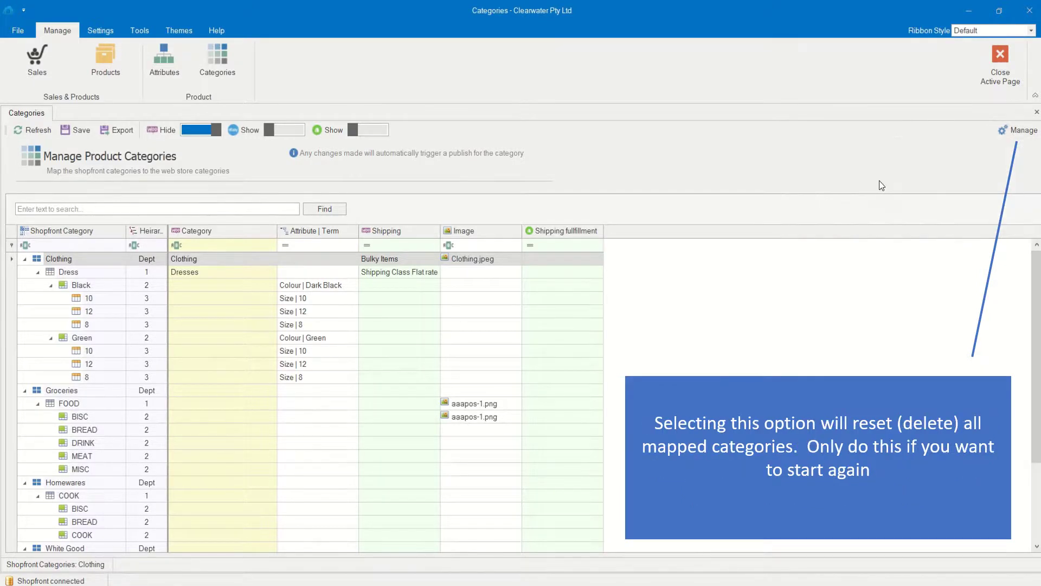
left_click(1010, 129)
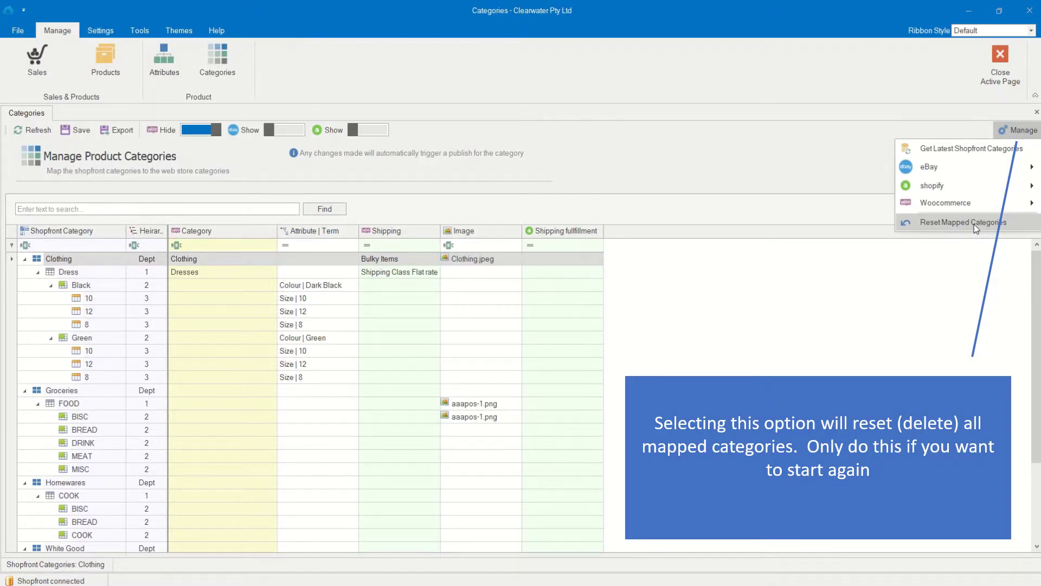
left_click(471, 202)
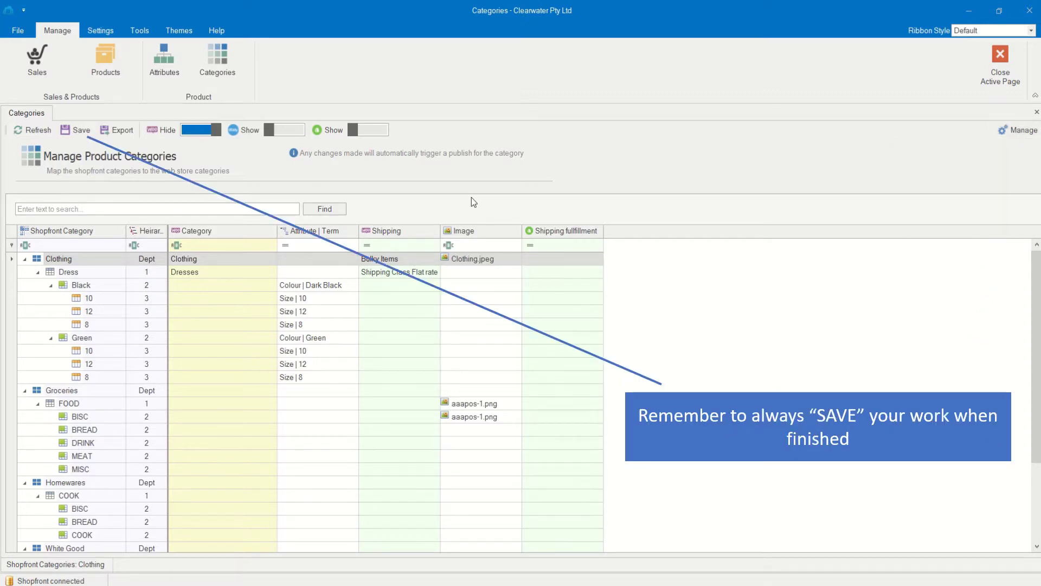
left_click(77, 133)
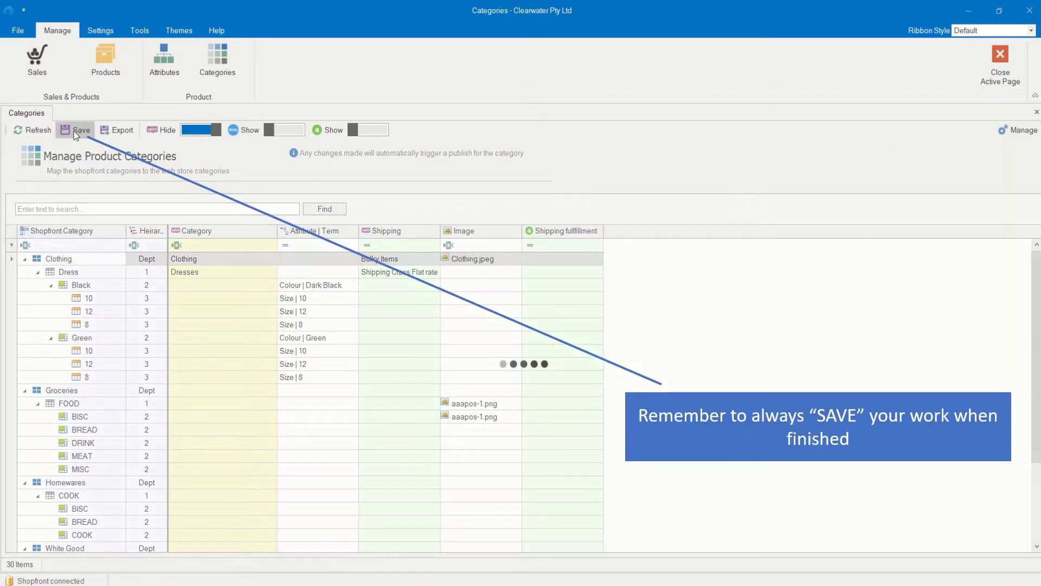